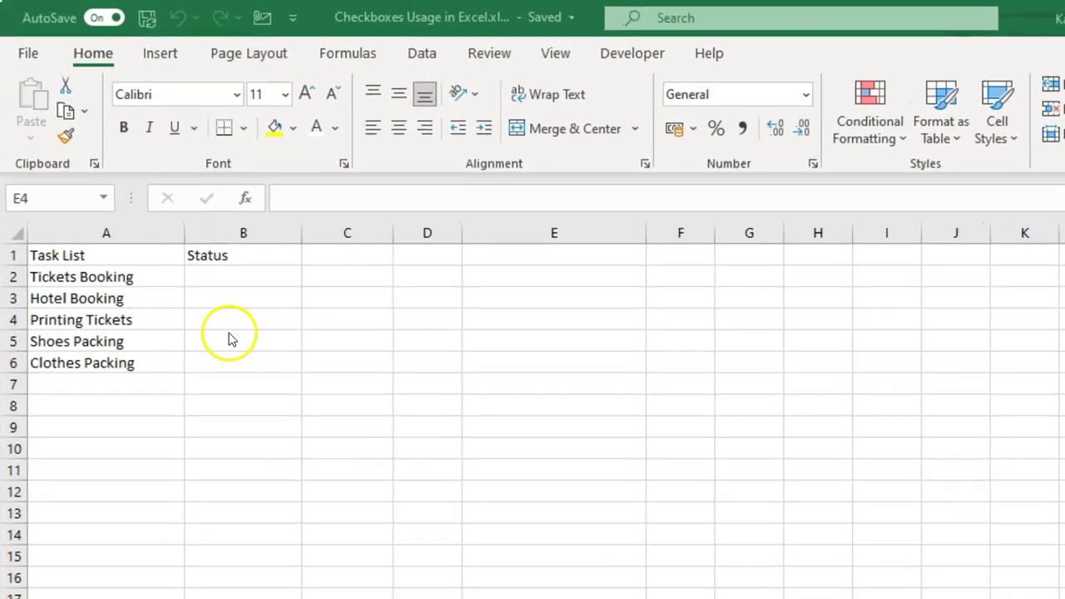
Highlight the five tasks in A2:A6, pick cell B2, and switch to the Developer ribbon
{"action": "left_click", "coordinate": [111, 279]}
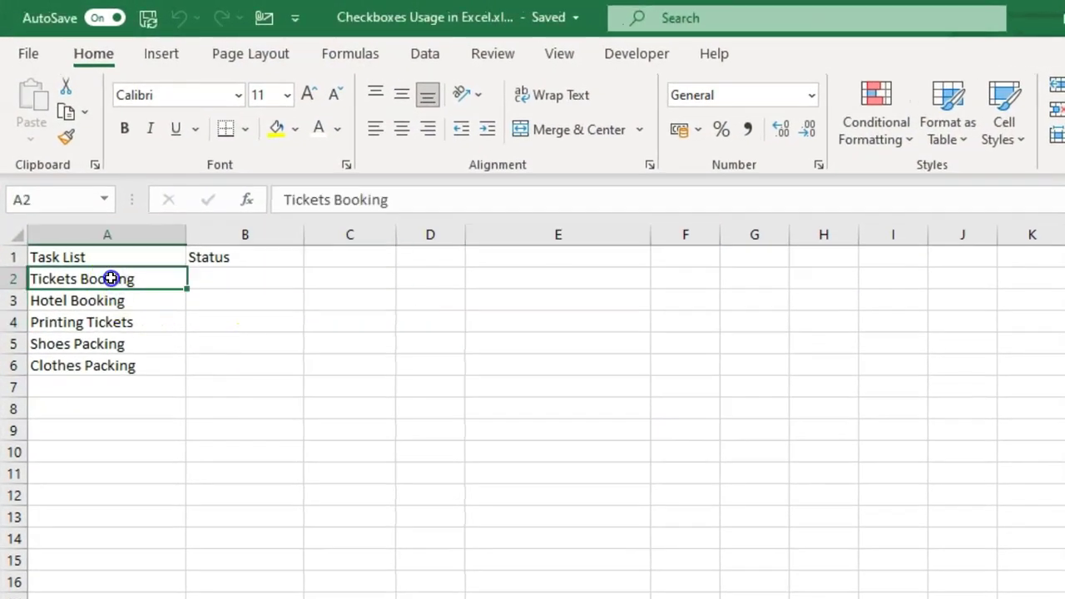
{"action": "left_click_drag", "start_coordinate": [111, 278], "coordinate": [112, 364]}
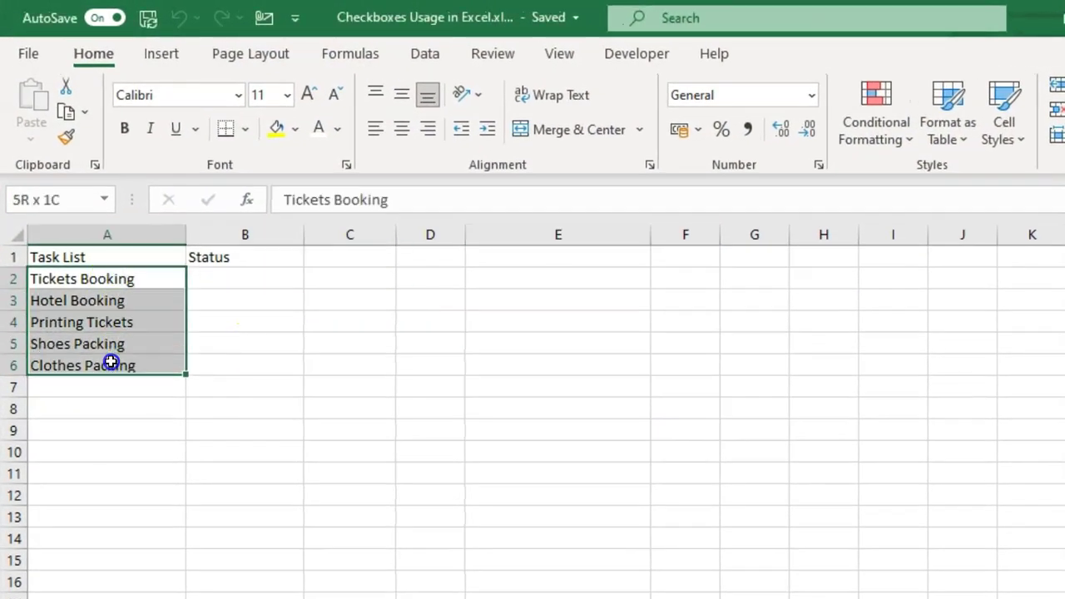
{"action": "left_click", "coordinate": [333, 369]}
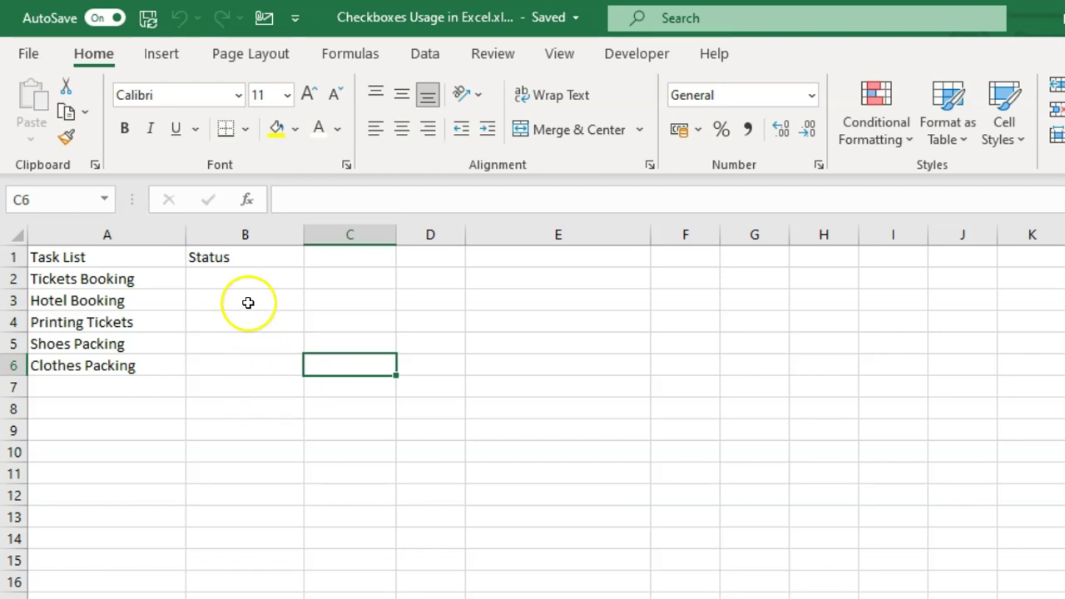
{"action": "left_click", "coordinate": [240, 278]}
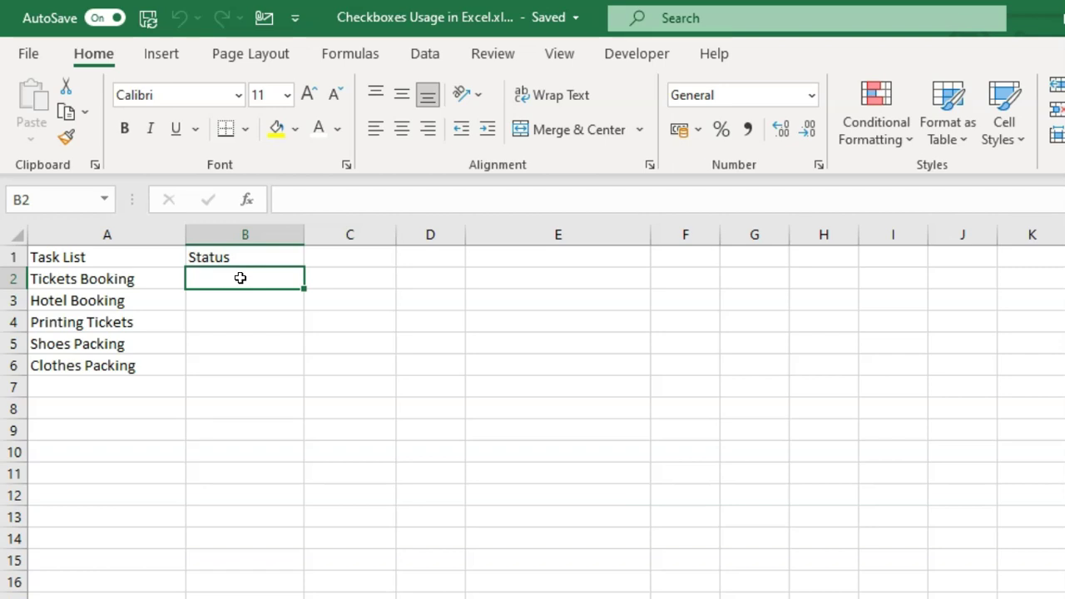
{"action": "left_click", "coordinate": [633, 55]}
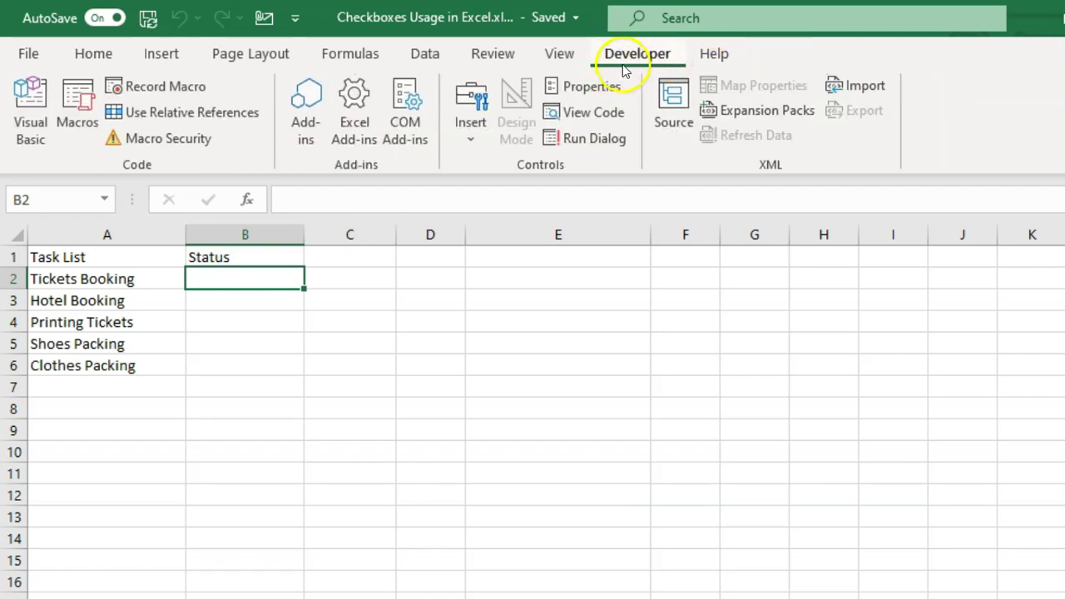
Confirm Developer is ticked under Main Tabs in Customize the Ribbon, then close Excel Options
{"action": "left_click", "coordinate": [559, 55]}
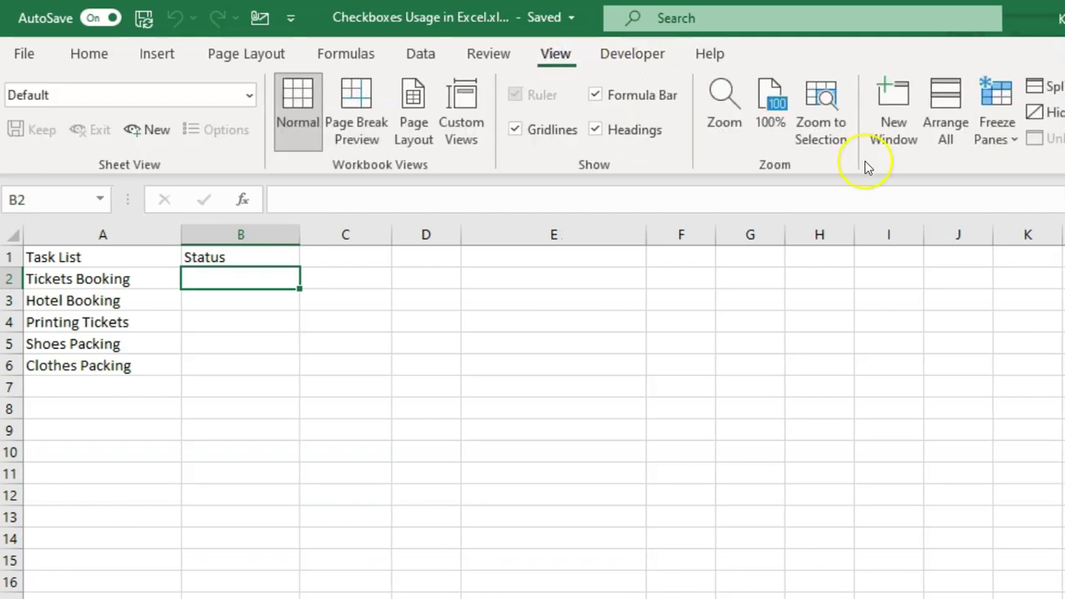
{"action": "right_click", "coordinate": [665, 171]}
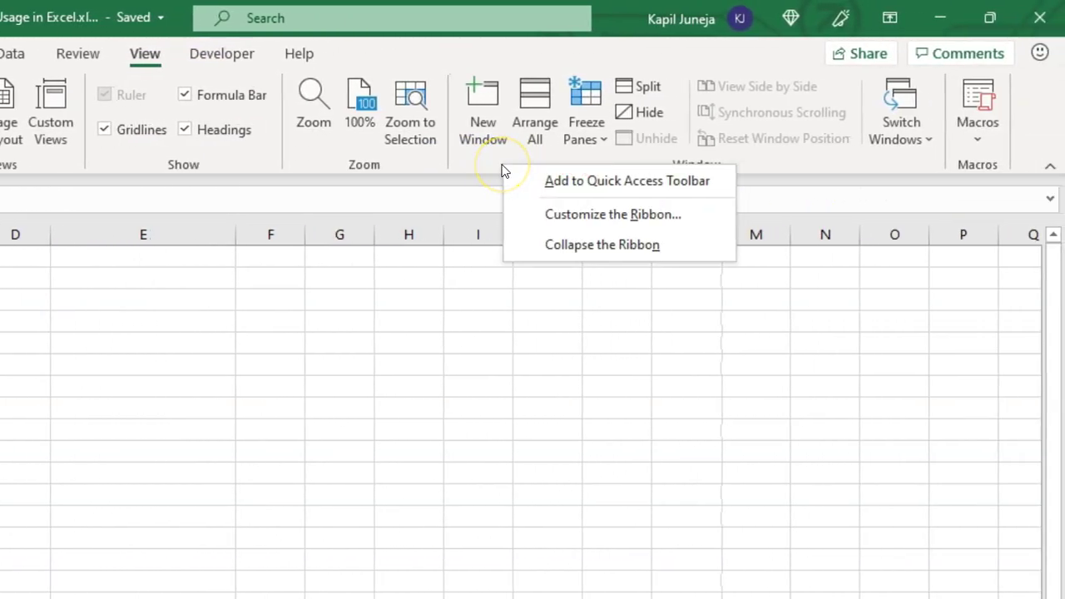
{"action": "left_click", "coordinate": [606, 220]}
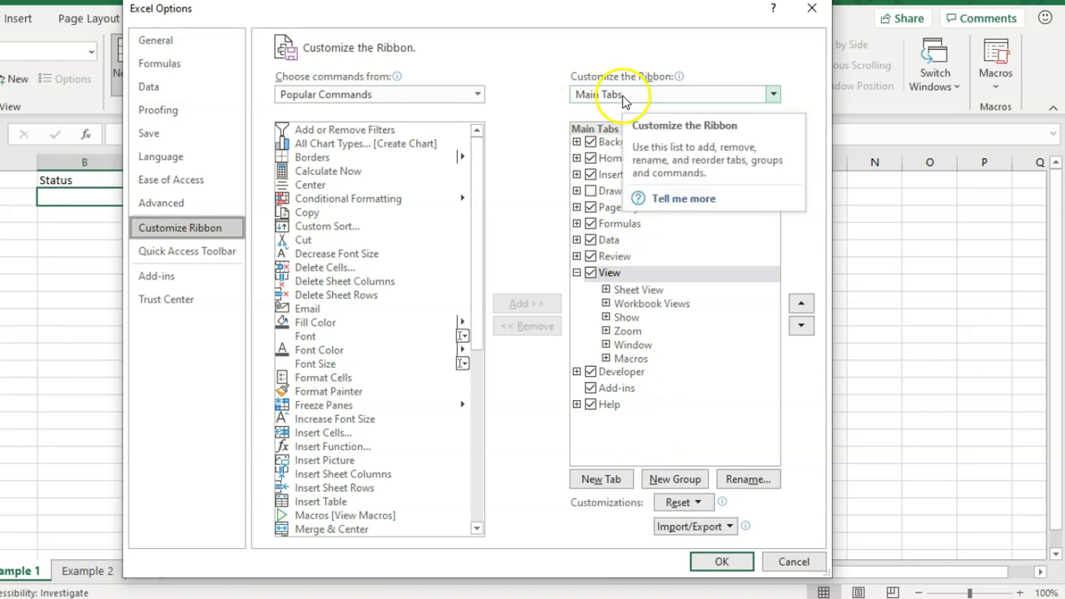
{"action": "left_click", "coordinate": [593, 373]}
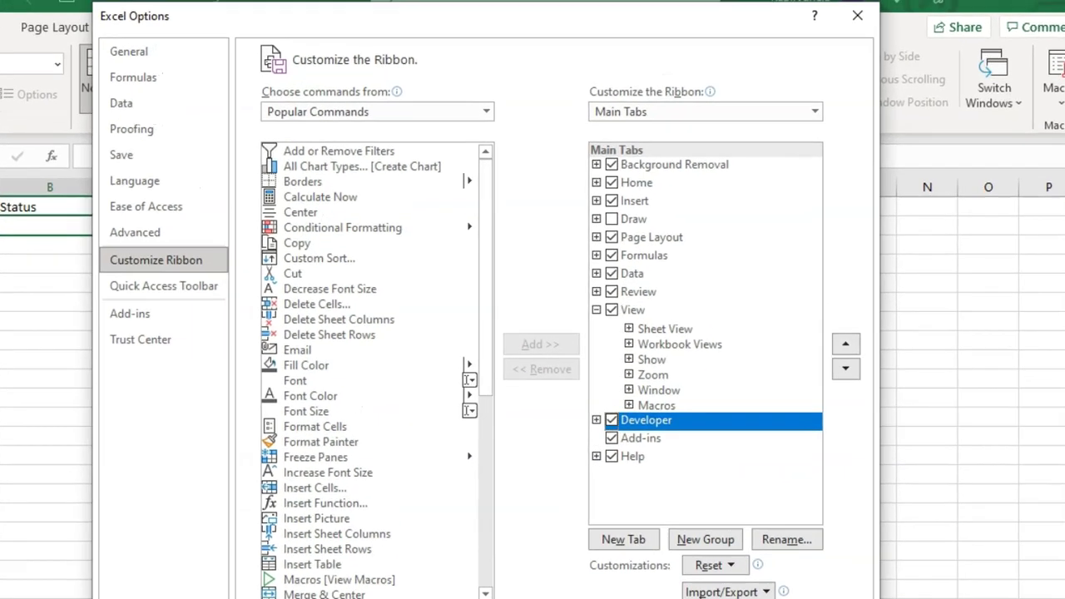
{"action": "left_click", "coordinate": [722, 561]}
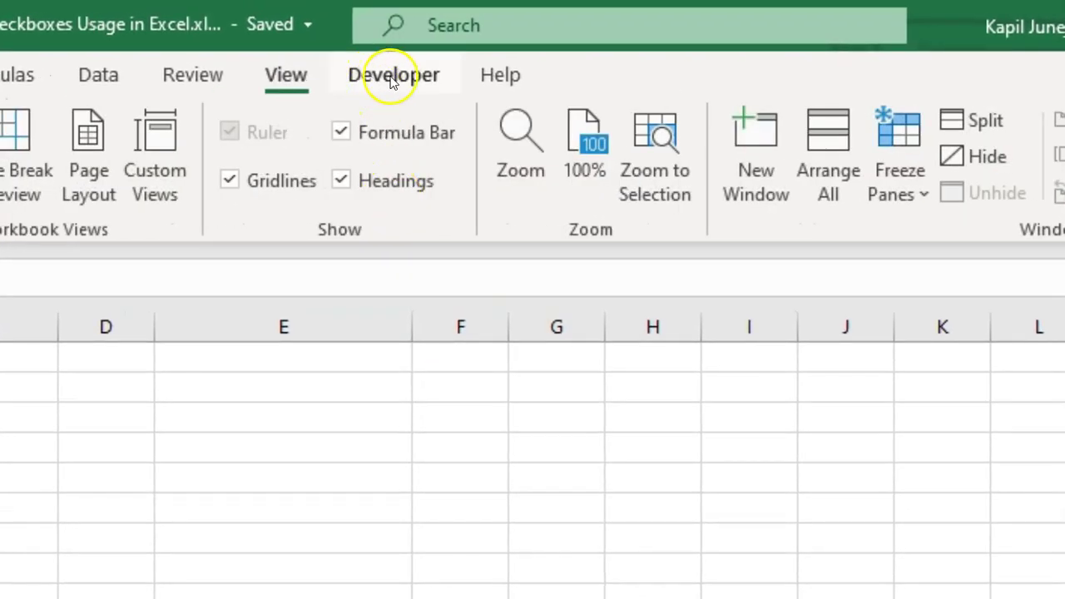
From the Developer ribbon, show the Controls group's Insert gallery of Form and ActiveX Controls
{"action": "left_click", "coordinate": [366, 74]}
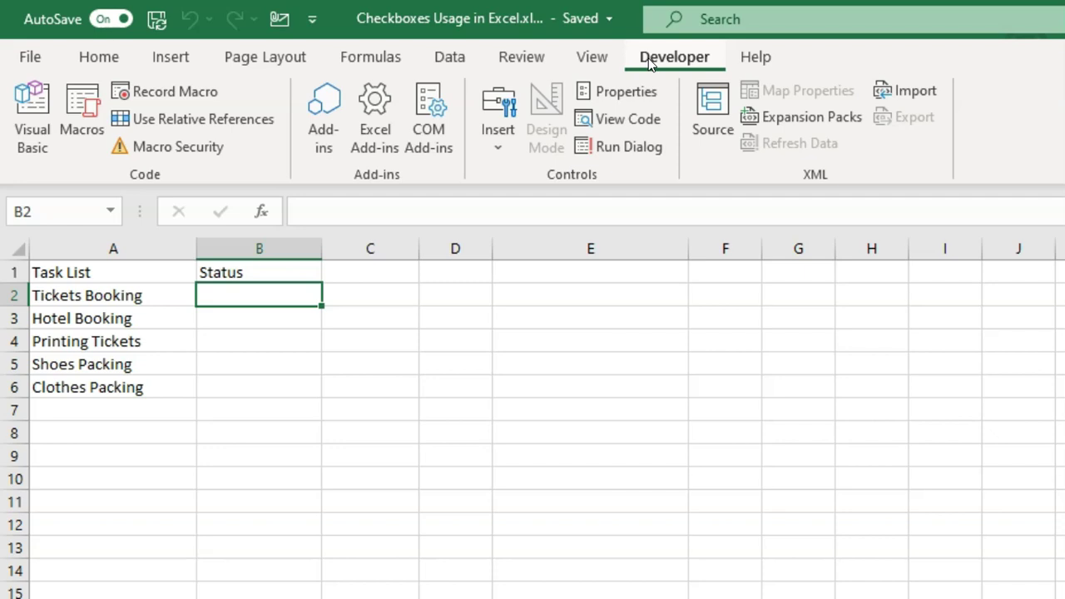
{"action": "left_click", "coordinate": [499, 149]}
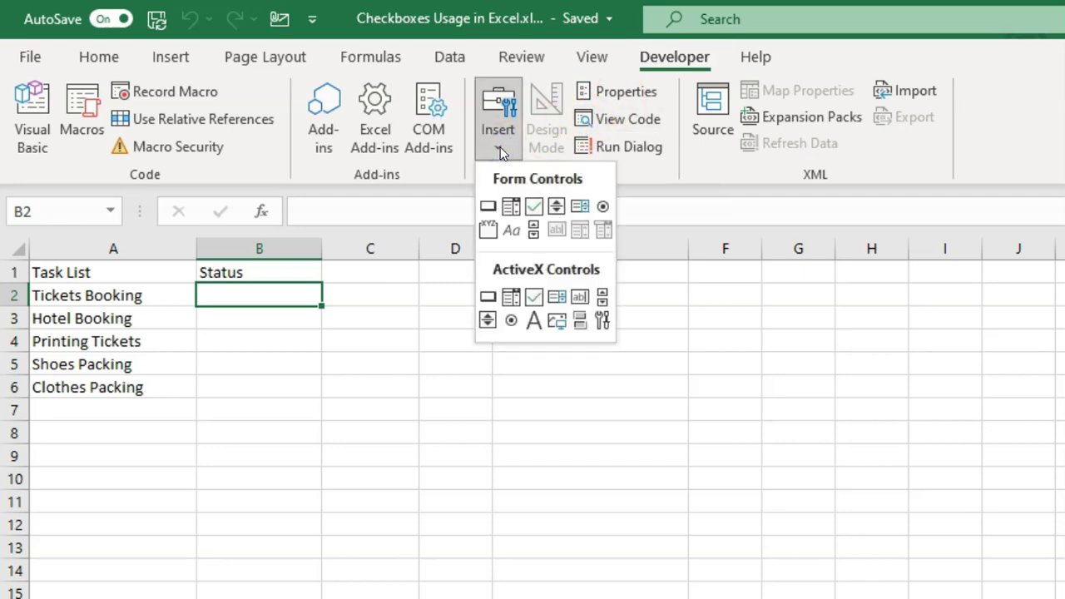
{"action": "left_click", "coordinate": [499, 148]}
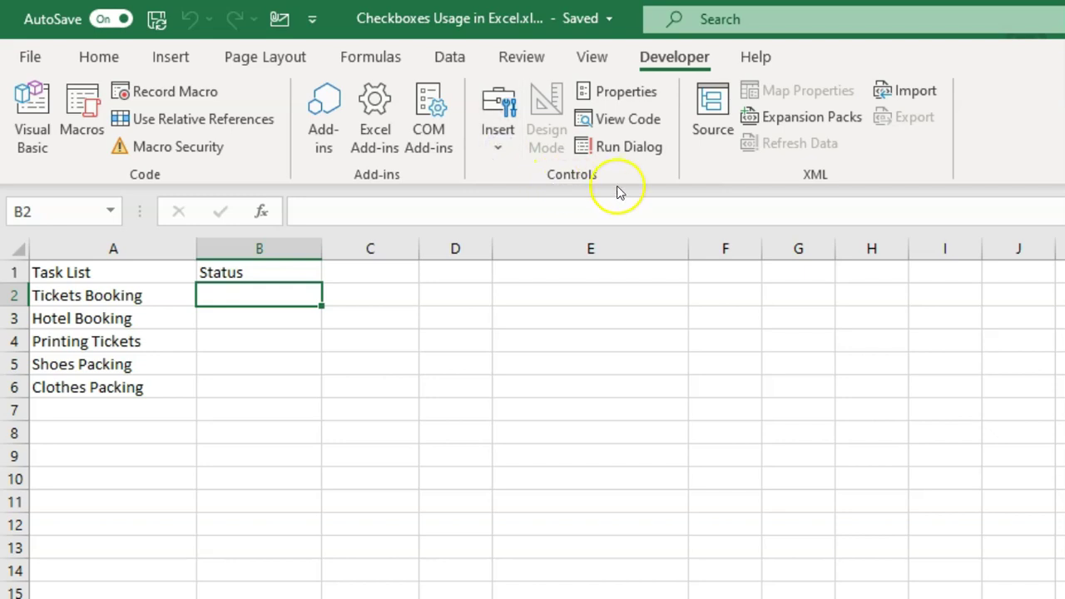
{"action": "left_click", "coordinate": [500, 150]}
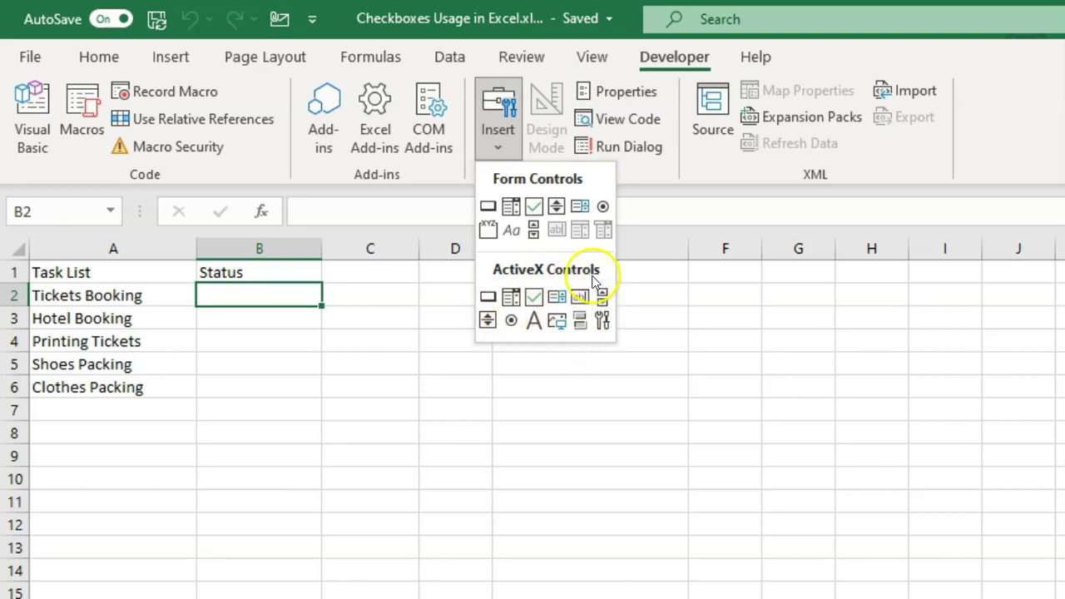
Draw a Check Box form control inside cell B2 beside Tickets Booking
{"action": "left_click", "coordinate": [534, 208]}
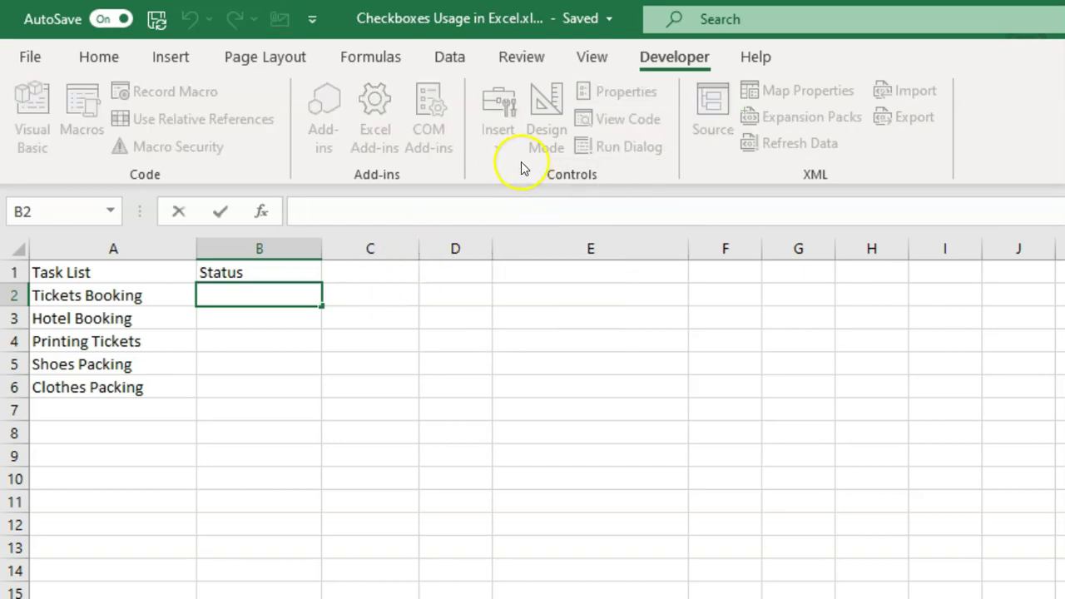
{"action": "left_click", "coordinate": [271, 356]}
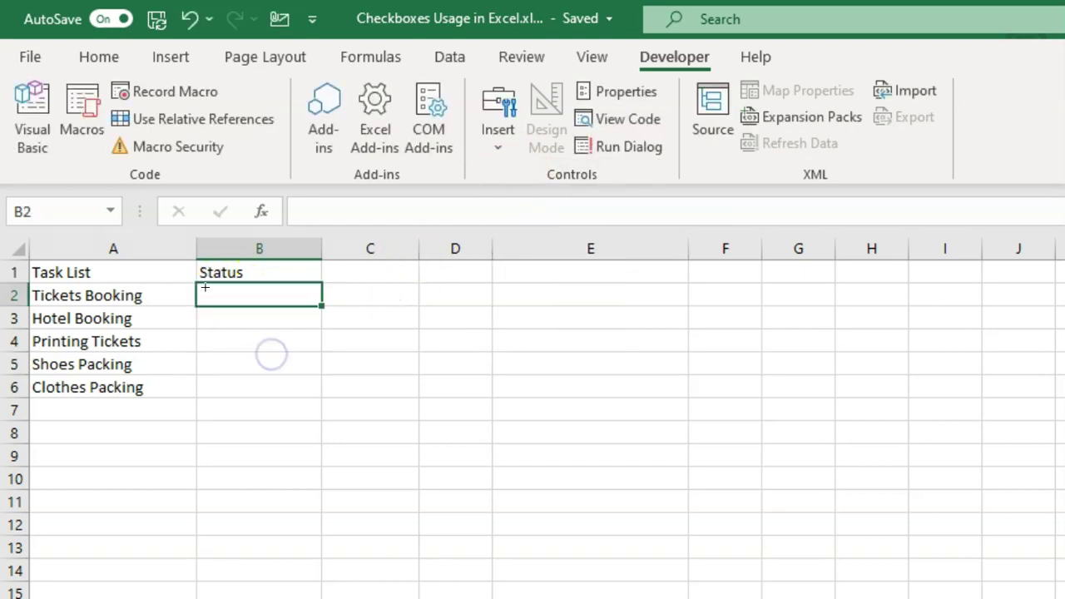
{"action": "mouse_move", "coordinate": [203, 287]}
{"action": "left_mouse_down"}
{"action": "mouse_move", "coordinate": [294, 297]}
{"action": "mouse_move", "coordinate": [300, 308]}
{"action": "left_mouse_up"}
{"action": "key", "text": "Up"}
{"action": "key", "text": "Up"}
{"action": "key", "text": "Up"}
{"action": "key", "text": "Up"}
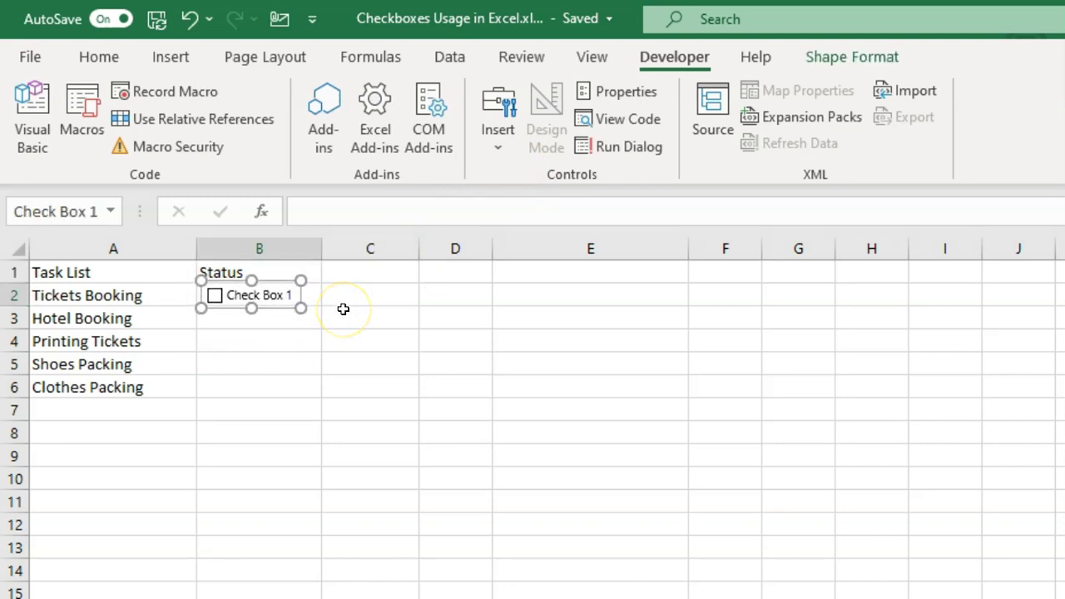
{"action": "key", "text": "Down"}
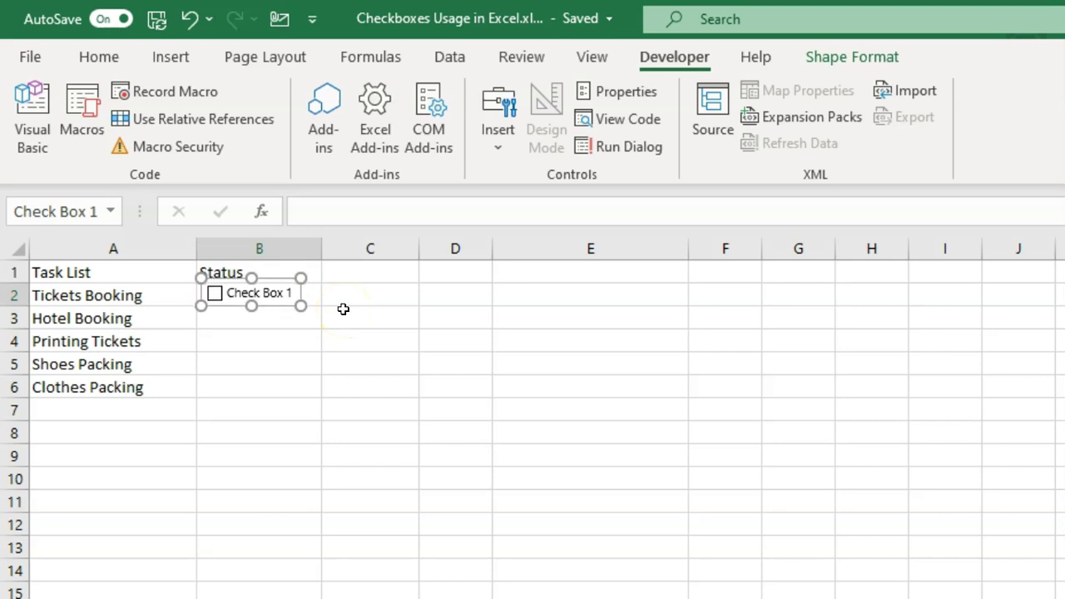
{"action": "left_click", "coordinate": [343, 309]}
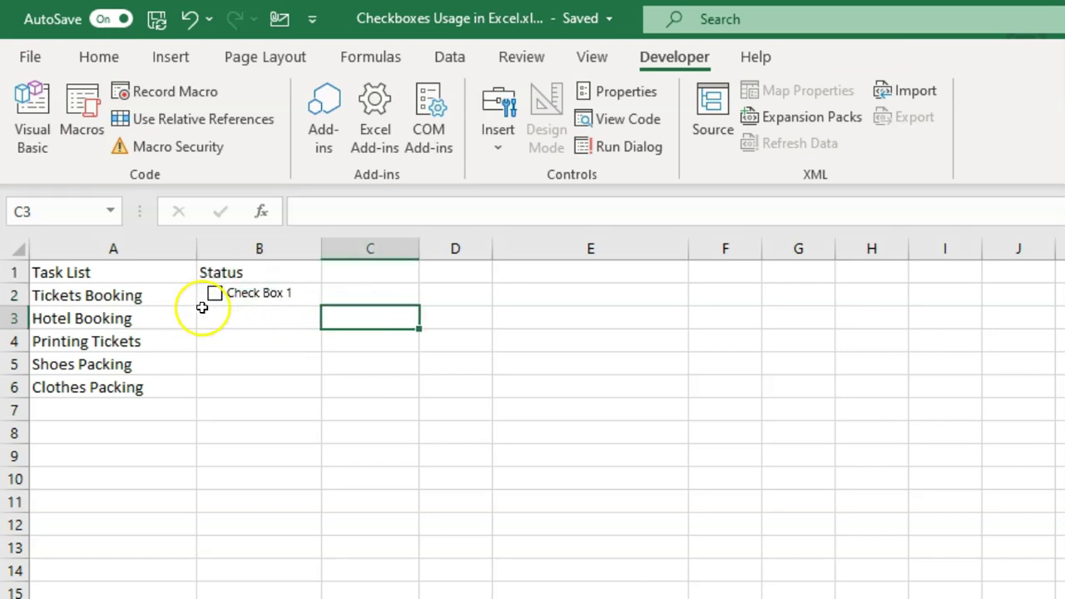
Replace the checkbox's 'Check Box 1' label with 'Done'
{"action": "left_click", "coordinate": [256, 300]}
{"action": "right_click", "coordinate": [255, 300]}
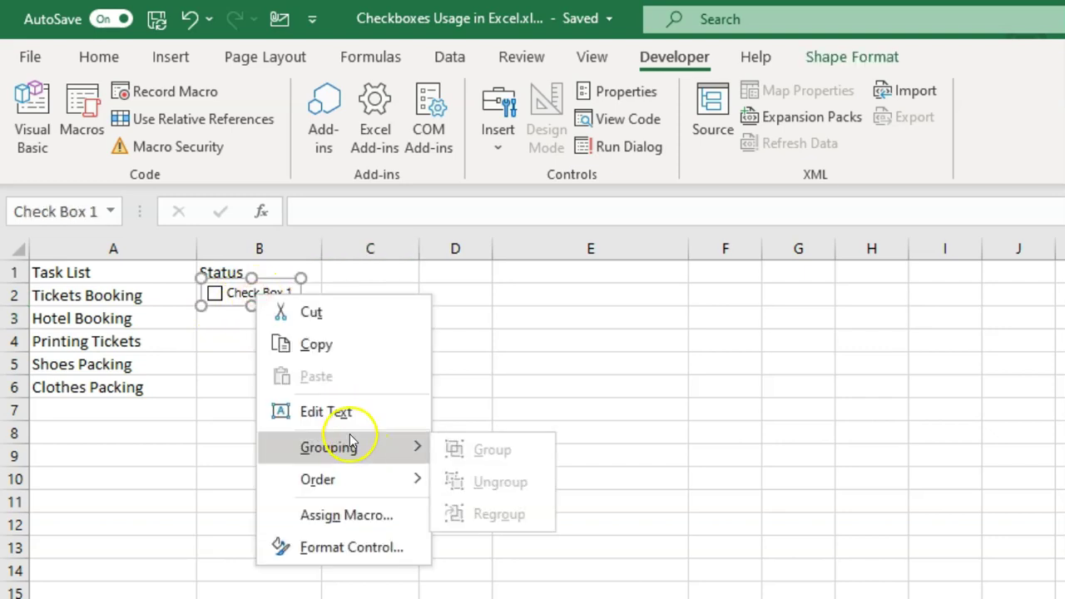
{"action": "left_click", "coordinate": [225, 293]}
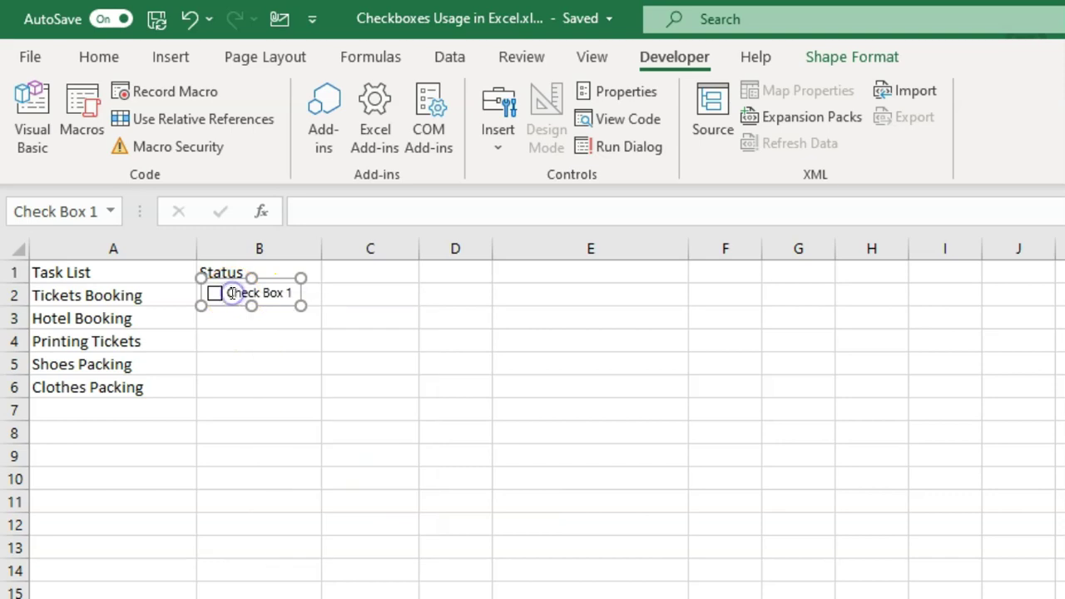
{"action": "key", "text": "ctrl+a"}
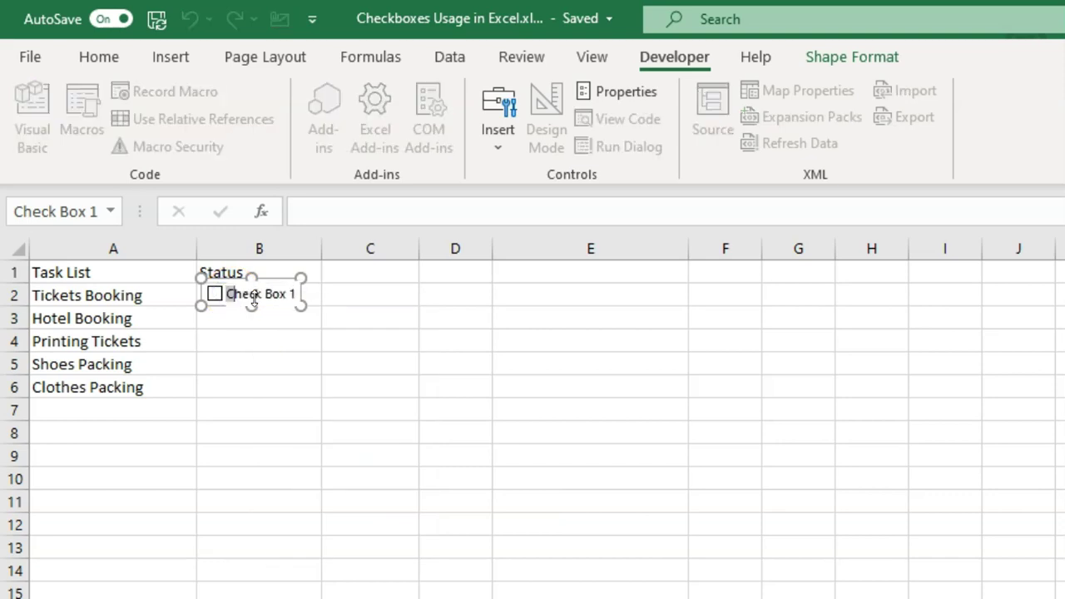
{"action": "key", "text": "BackSpace"}
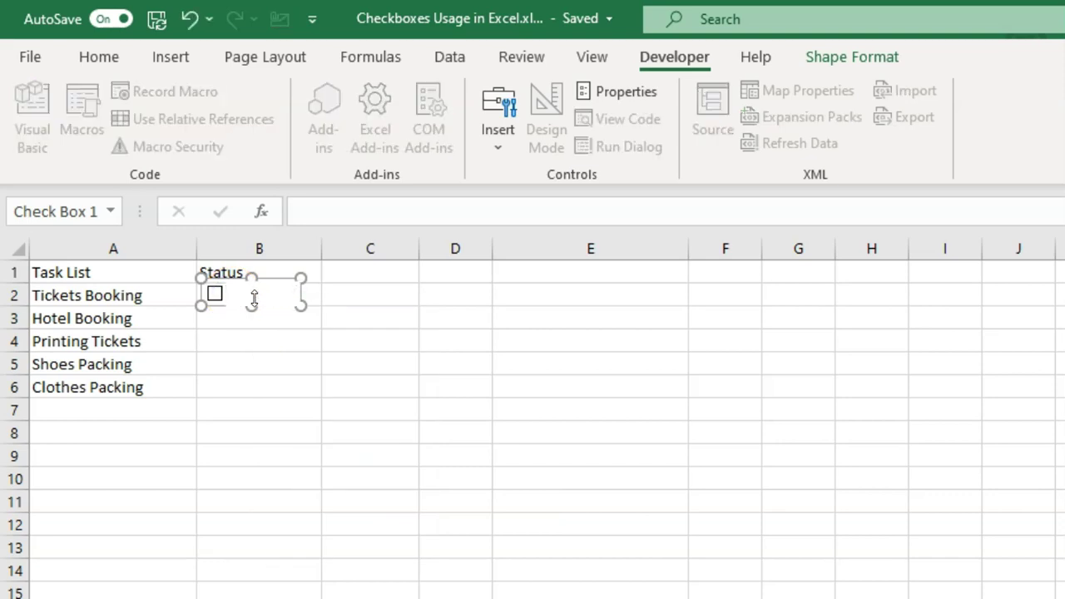
{"action": "left_click", "coordinate": [304, 323]}
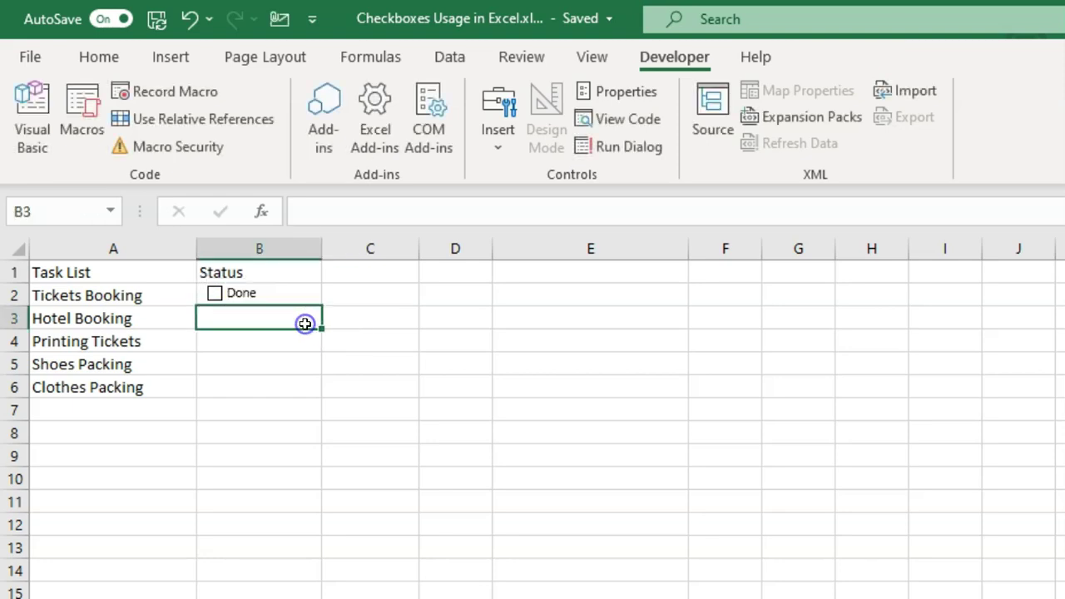
{"action": "left_click", "coordinate": [391, 297]}
{"action": "key", "text": "Left"}
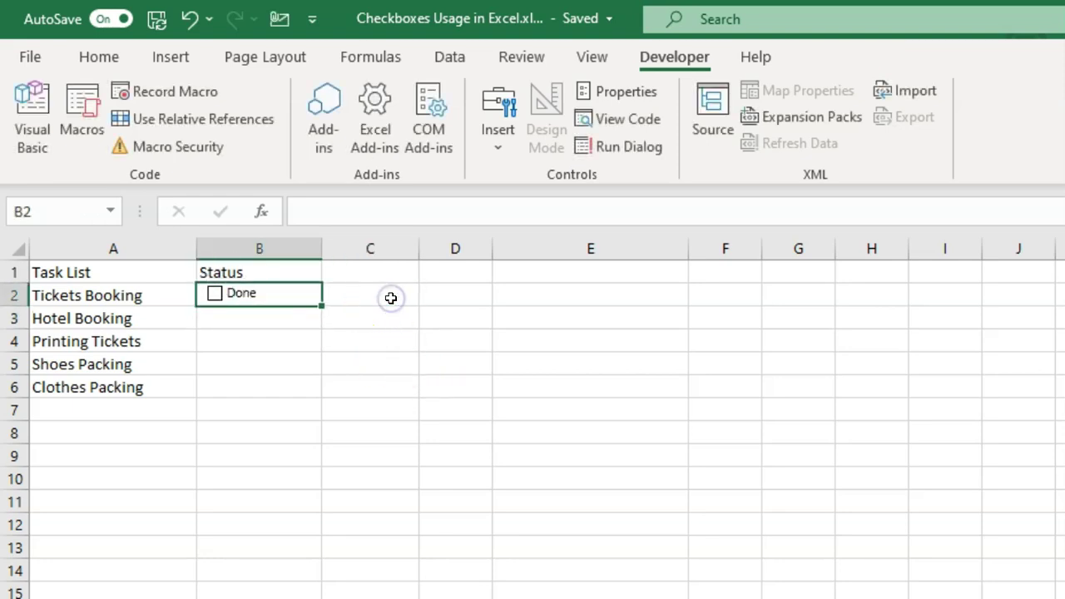
{"action": "left_click_drag", "start_coordinate": [323, 306], "coordinate": [313, 390]}
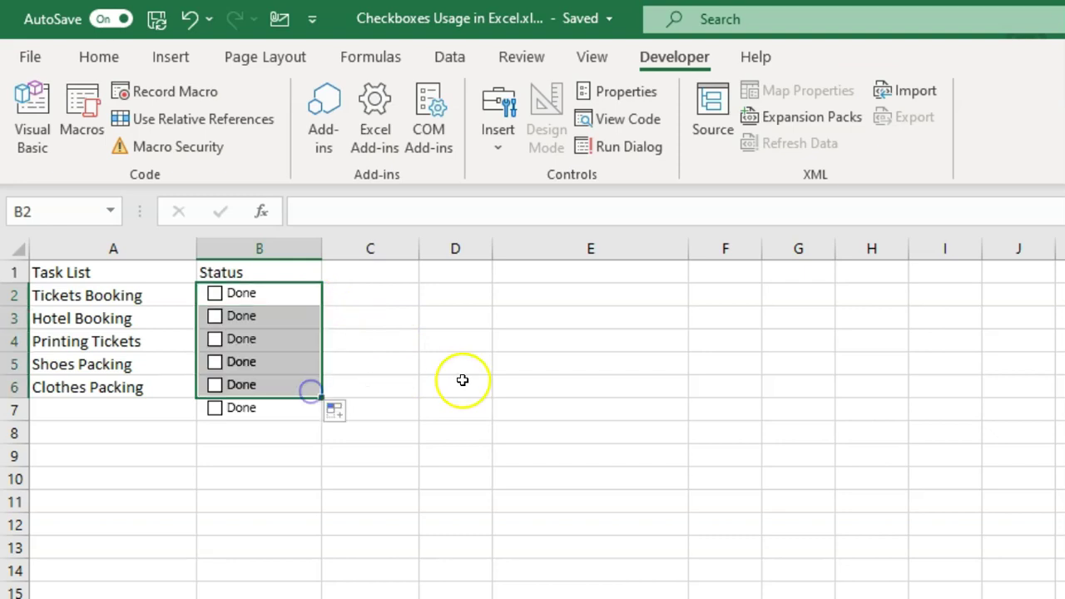
{"action": "left_click", "coordinate": [436, 401]}
{"action": "left_click", "coordinate": [373, 409]}
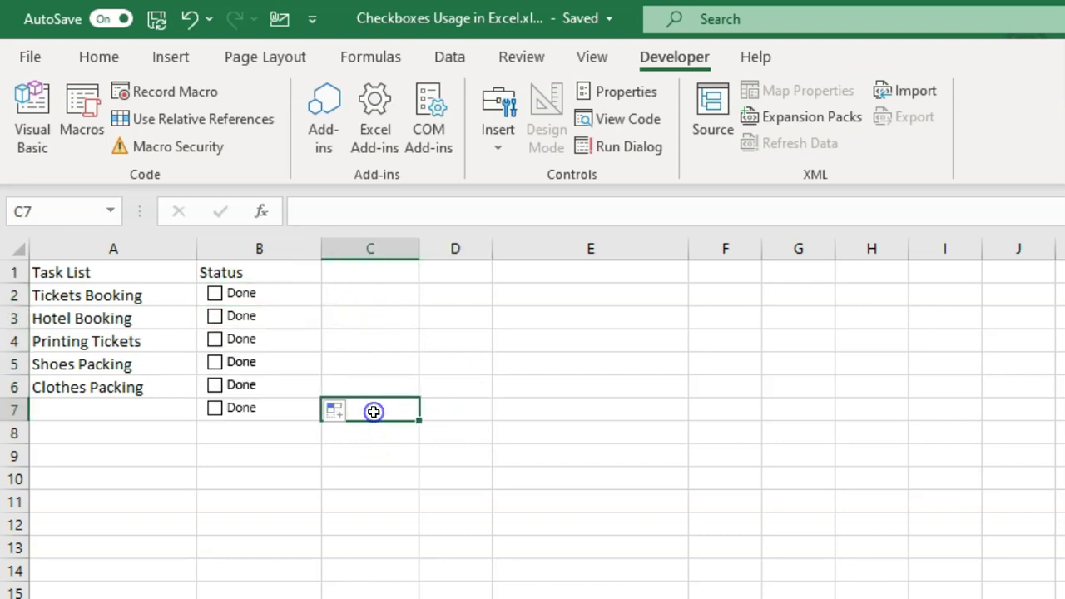
{"action": "key", "text": "Left"}
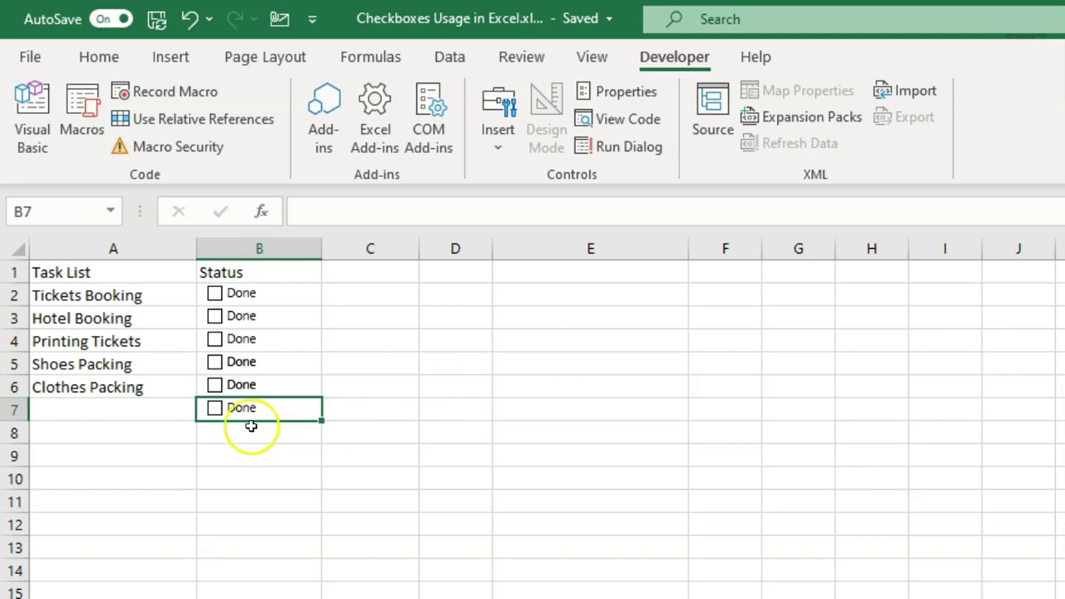
{"action": "left_click", "coordinate": [238, 405], "text": "ctrl"}
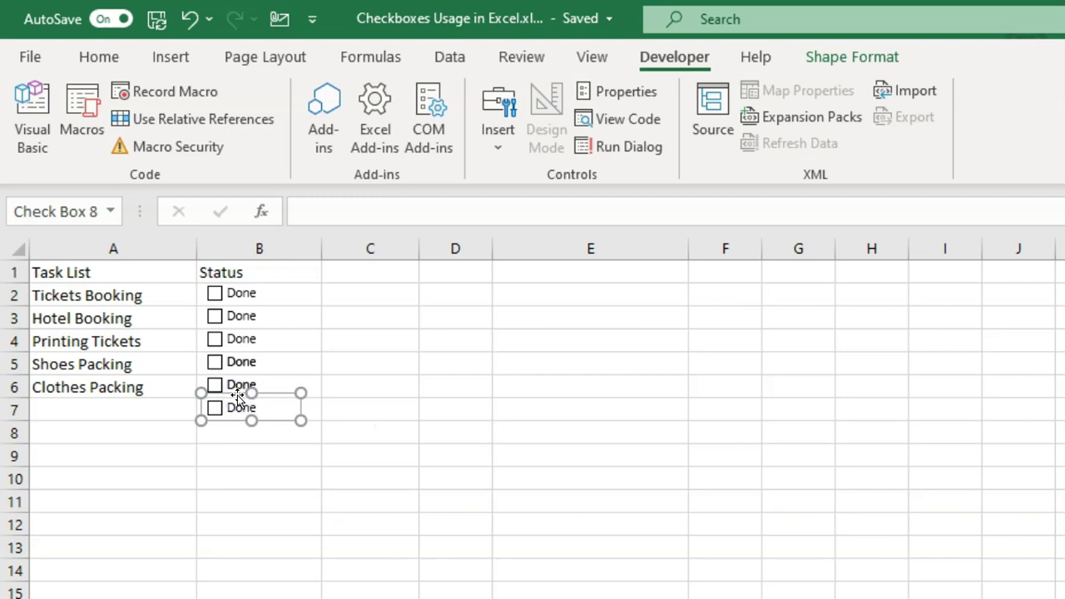
{"action": "key", "text": "Delete"}
{"action": "left_click", "coordinate": [514, 408]}
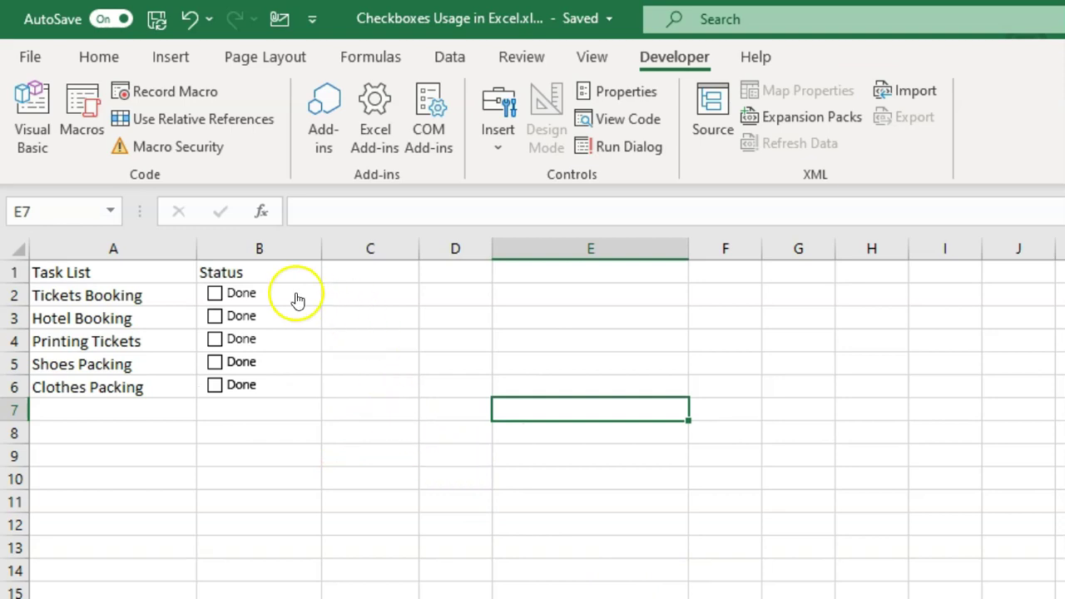
{"action": "right_click", "coordinate": [268, 298]}
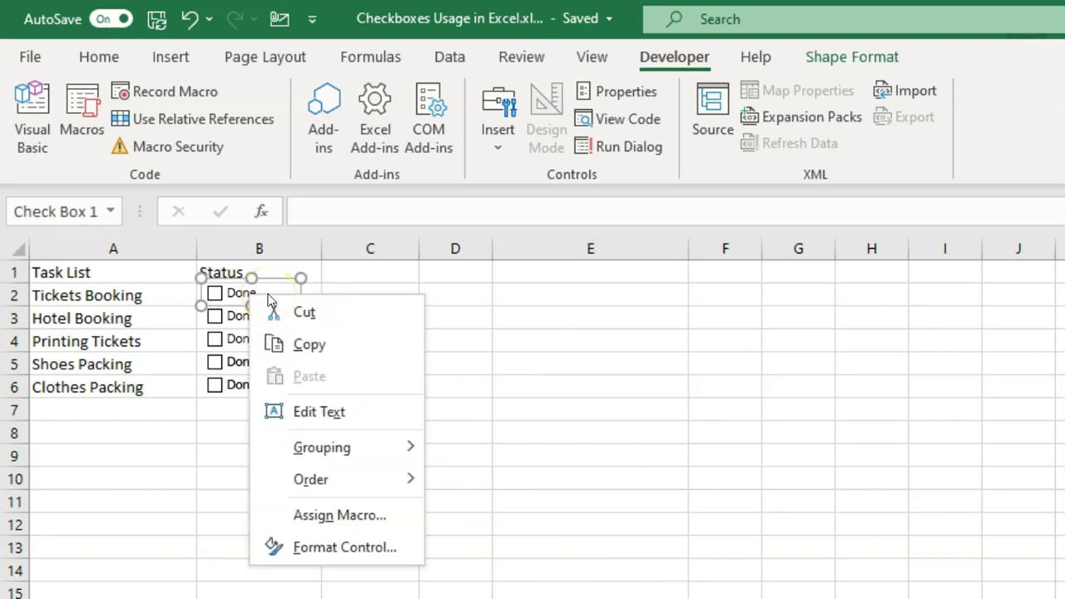
{"action": "left_click", "coordinate": [521, 344]}
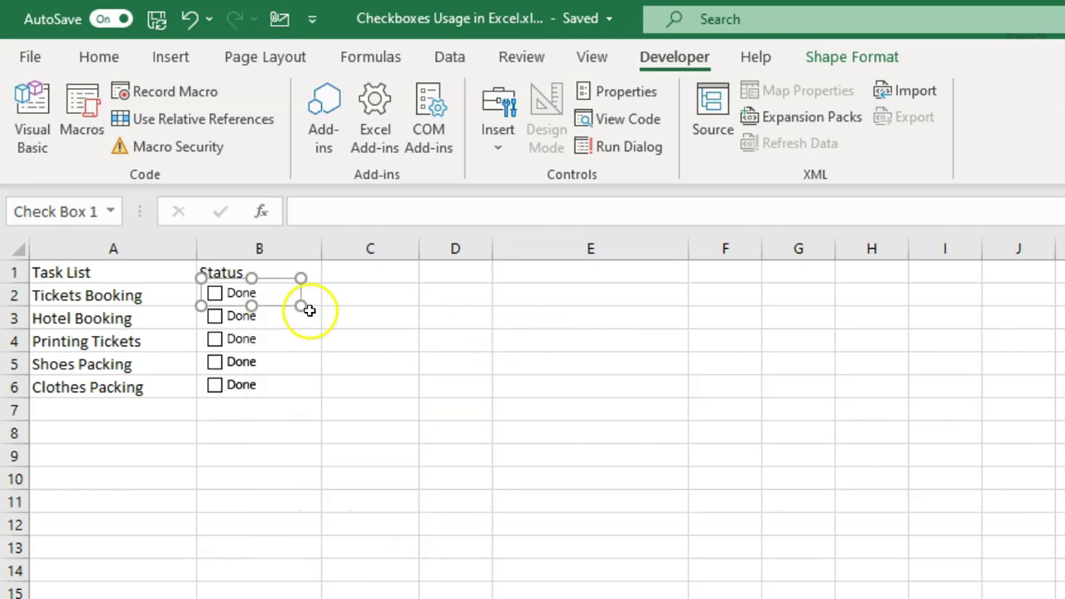
{"action": "left_click", "coordinate": [322, 297]}
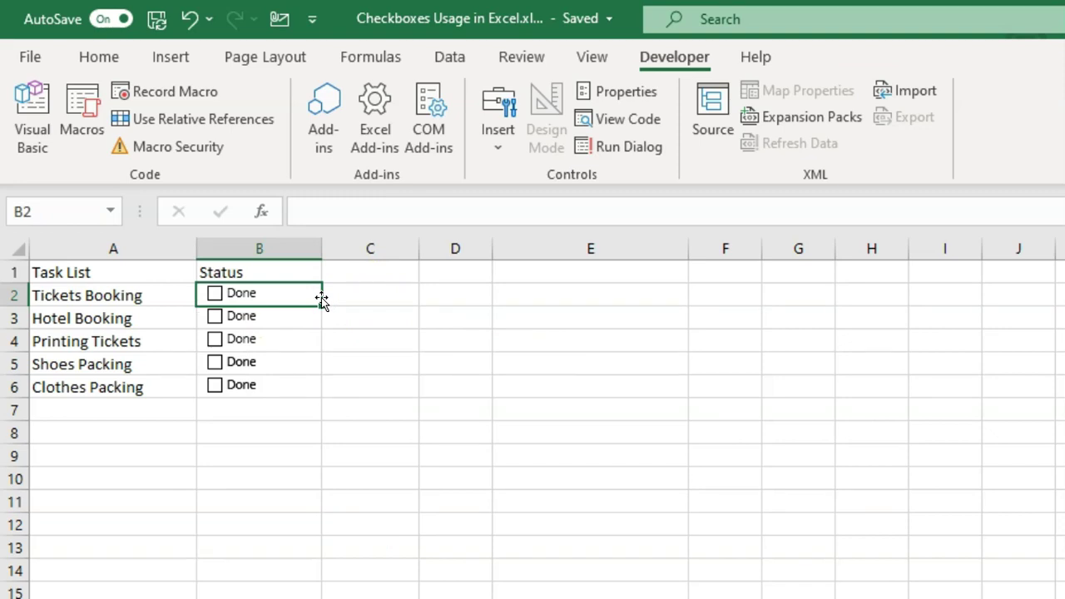
Set the Tickets Booking checkbox's Cell link to C2 in its Format Control settings
{"action": "left_click", "coordinate": [215, 294]}
{"action": "right_click", "coordinate": [239, 300]}
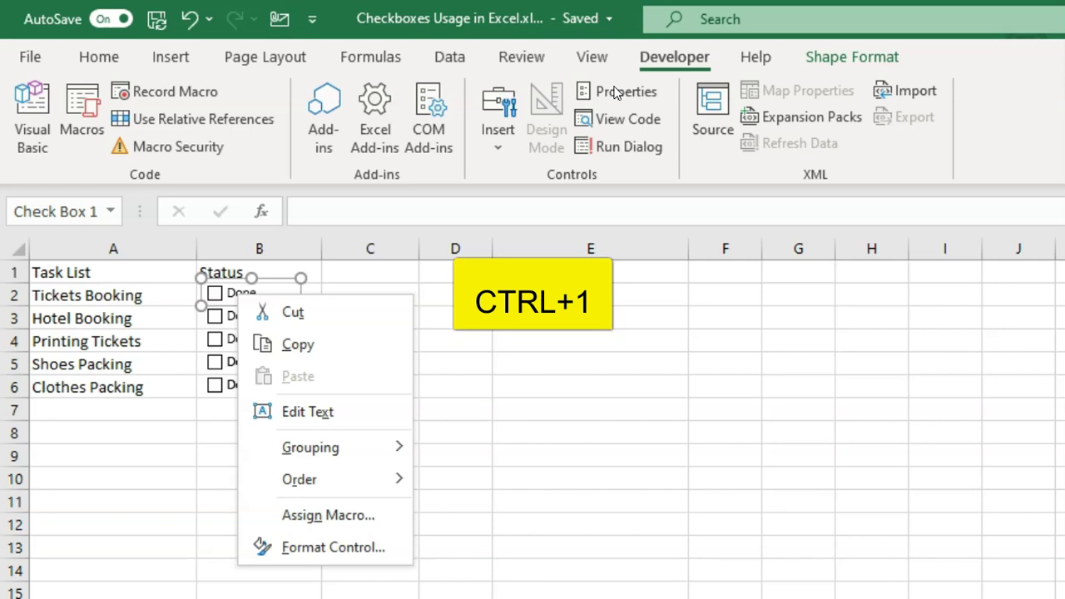
{"action": "left_click", "coordinate": [291, 549]}
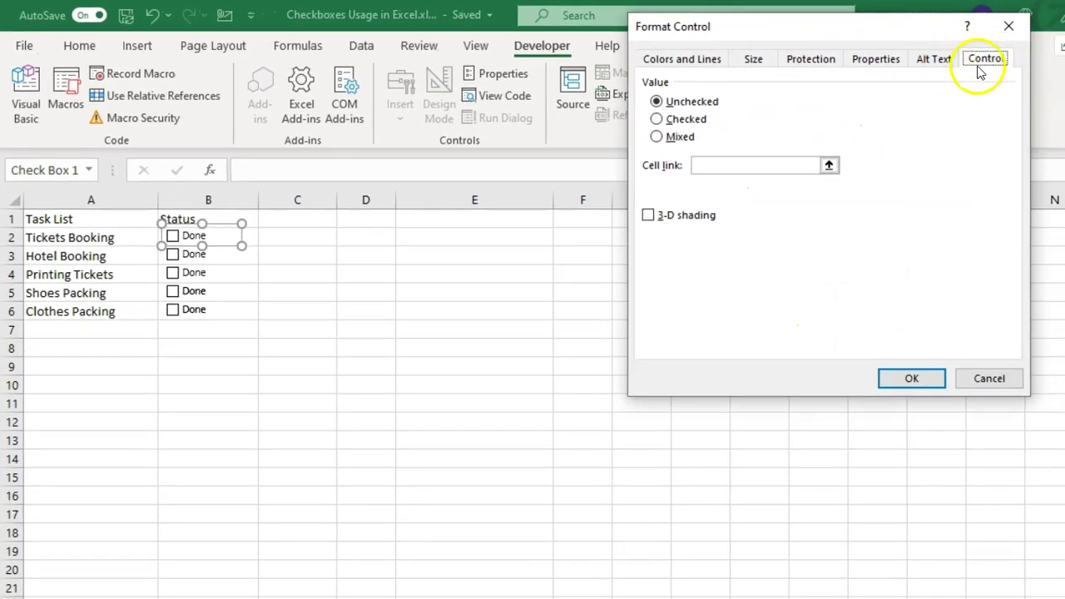
{"action": "left_click", "coordinate": [677, 103]}
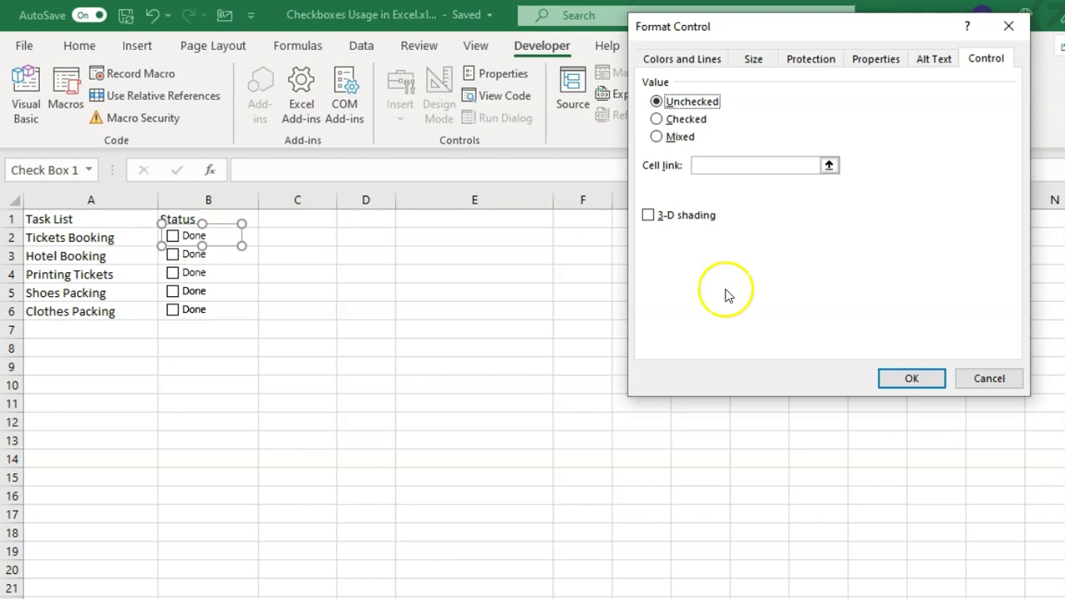
{"action": "left_click", "coordinate": [718, 164]}
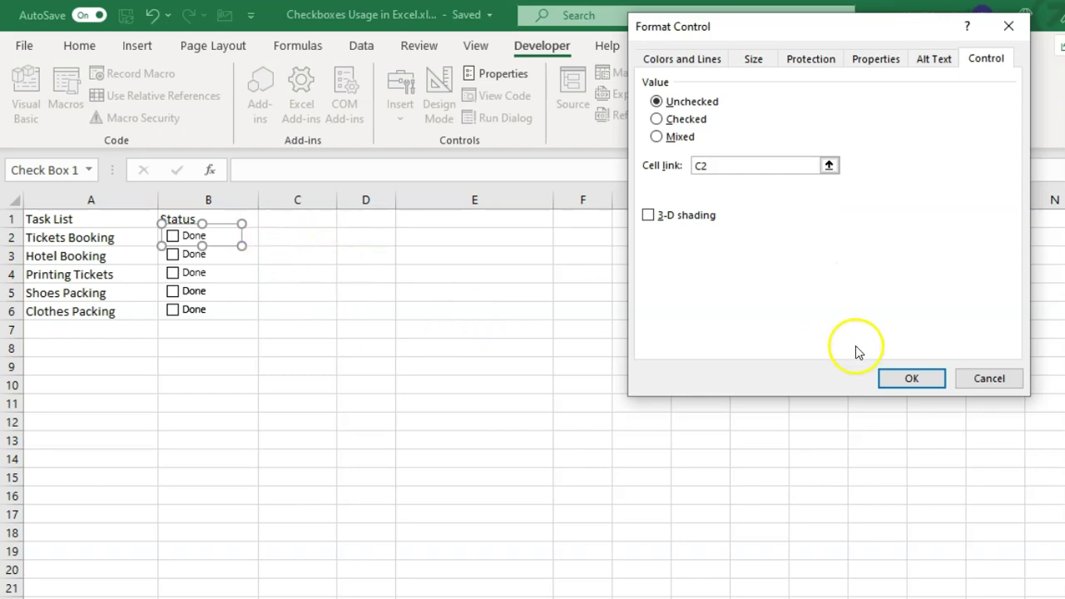
{"action": "left_click", "coordinate": [912, 379]}
Apply the C2 link, verify C2 reads FALSE, and toggle the checkbox to test it
{"action": "left_click", "coordinate": [419, 378]}
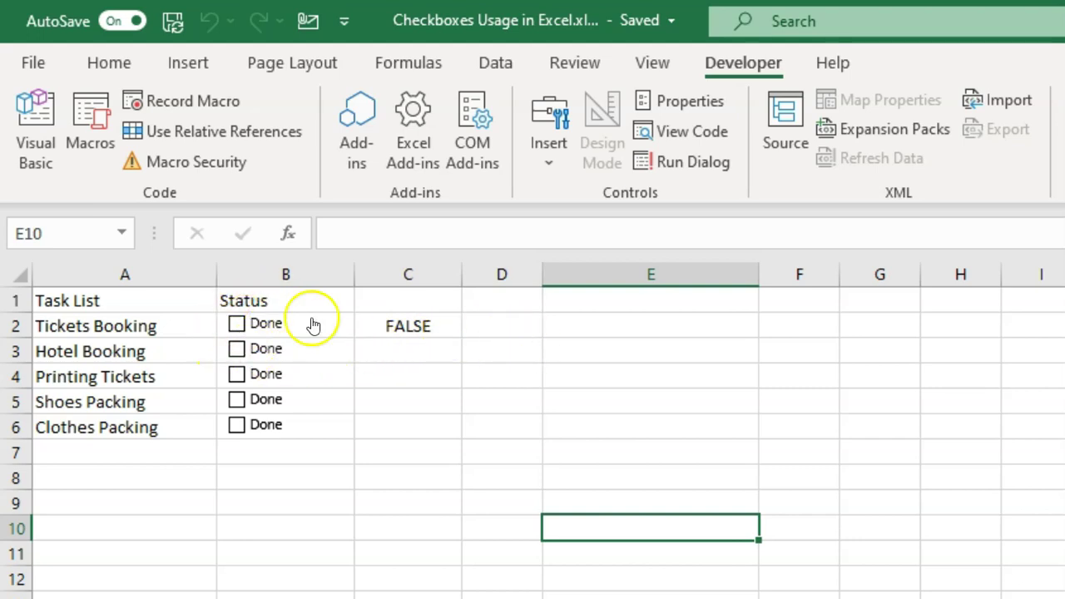
{"action": "left_click", "coordinate": [402, 319]}
{"action": "left_click", "coordinate": [278, 332]}
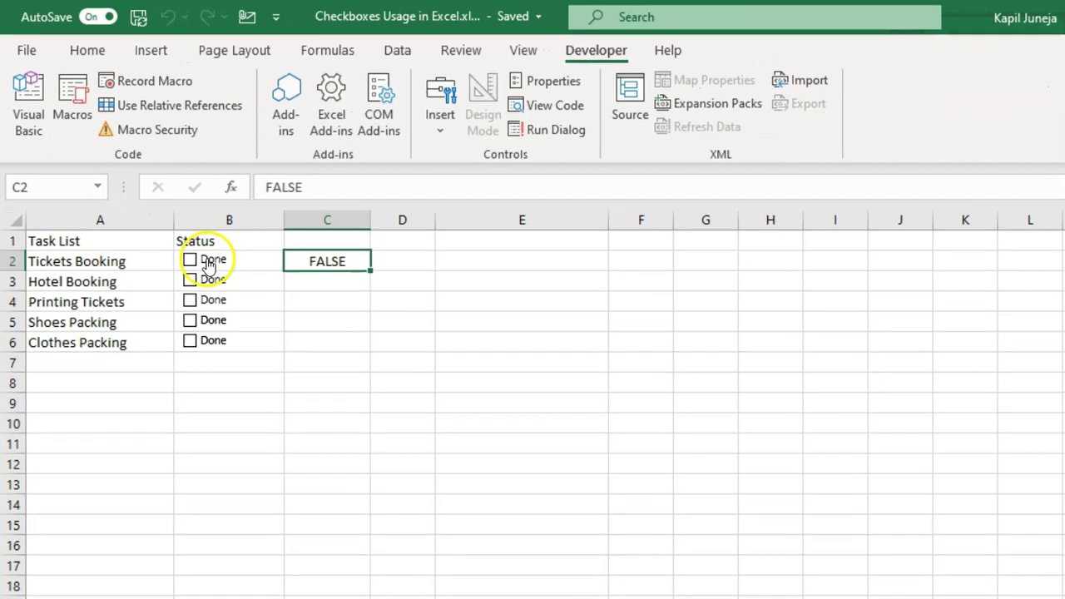
Change the Tickets Booking checkbox's cell link from C2 to B2
{"action": "right_click", "coordinate": [259, 326]}
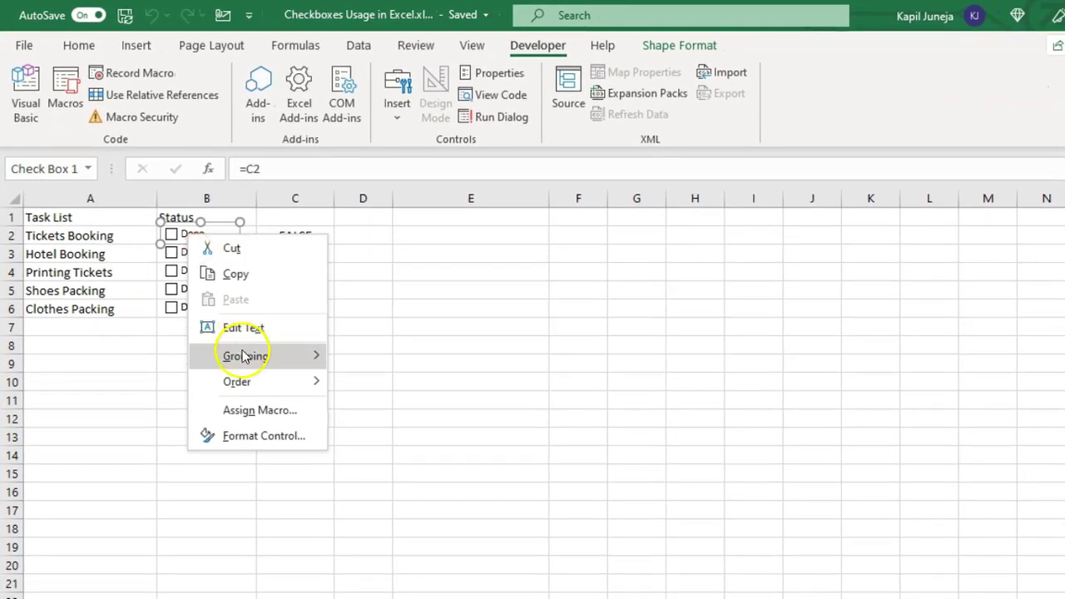
{"action": "left_click", "coordinate": [245, 436]}
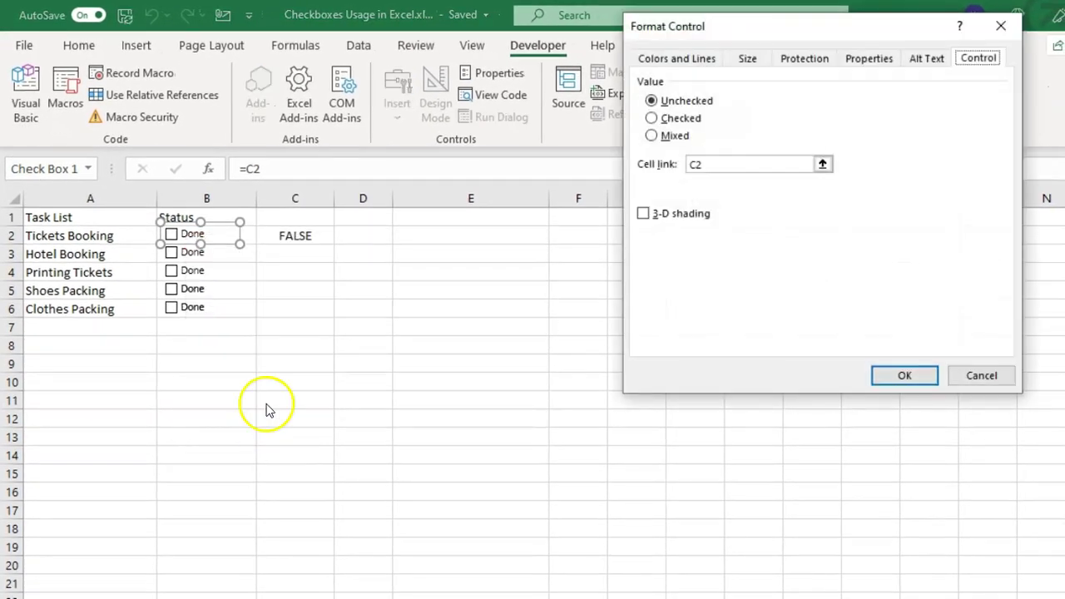
{"action": "left_click", "coordinate": [691, 164]}
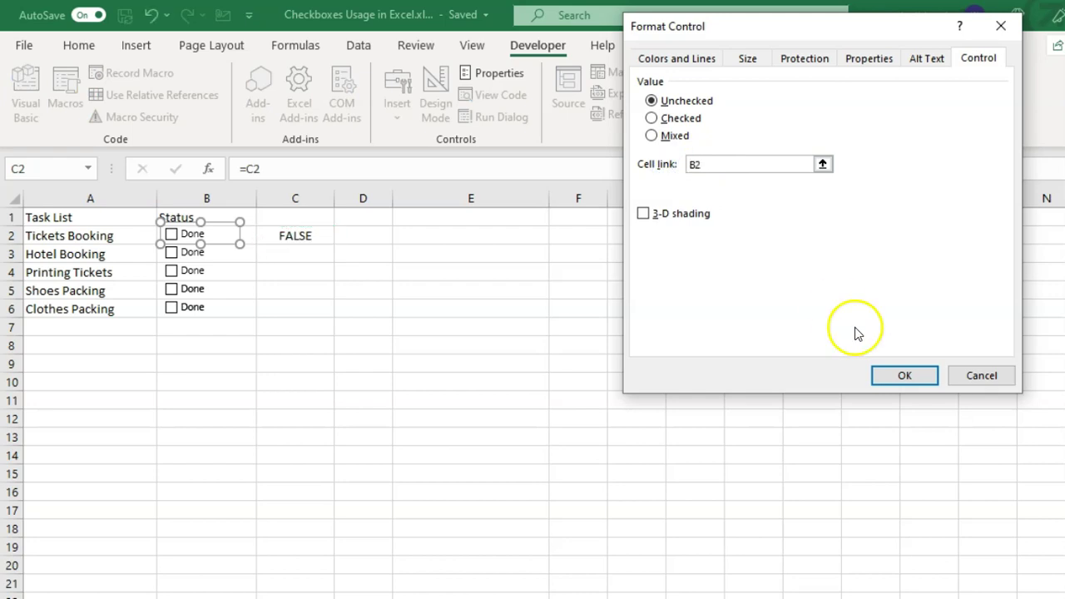
{"action": "left_click", "coordinate": [906, 376]}
{"action": "left_click", "coordinate": [388, 417]}
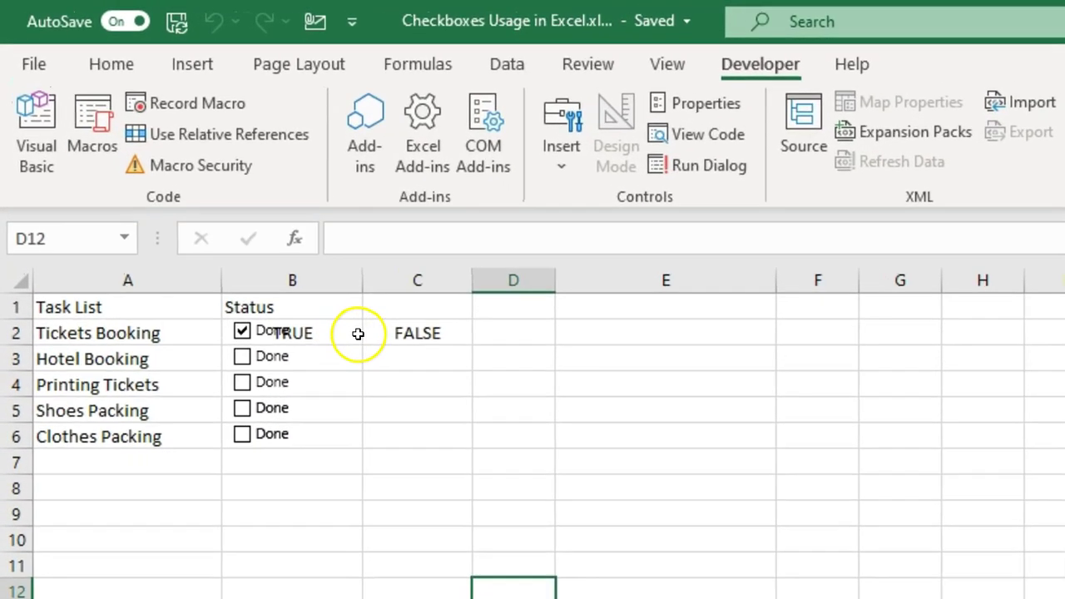
Clear the old FALSE value from C2 and return to B2, which shows TRUE
{"action": "left_click", "coordinate": [282, 237]}
{"action": "key", "text": "Delete"}
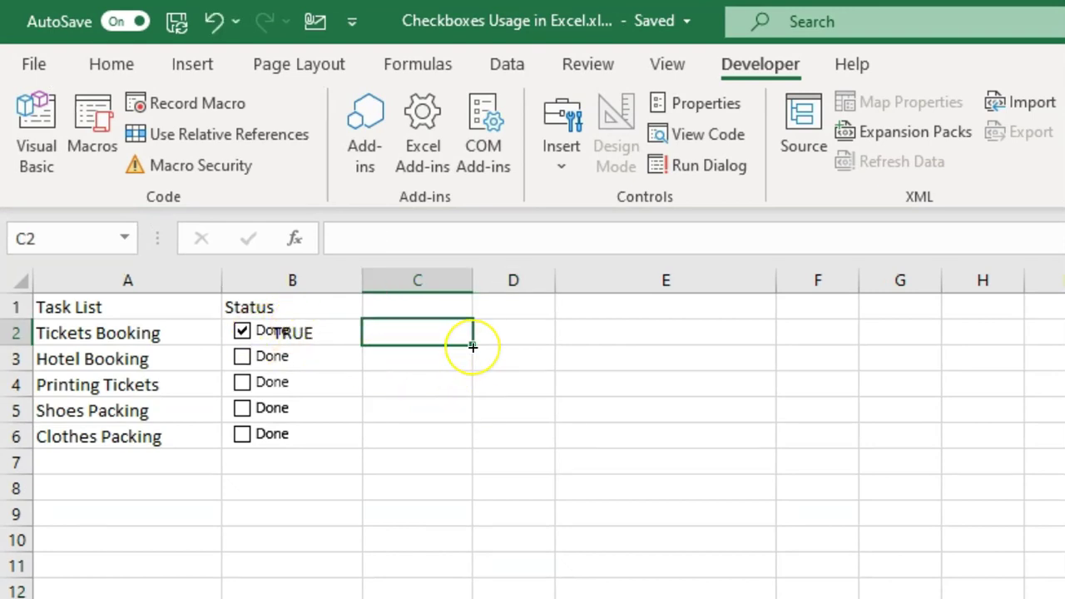
{"action": "key", "text": "Left"}
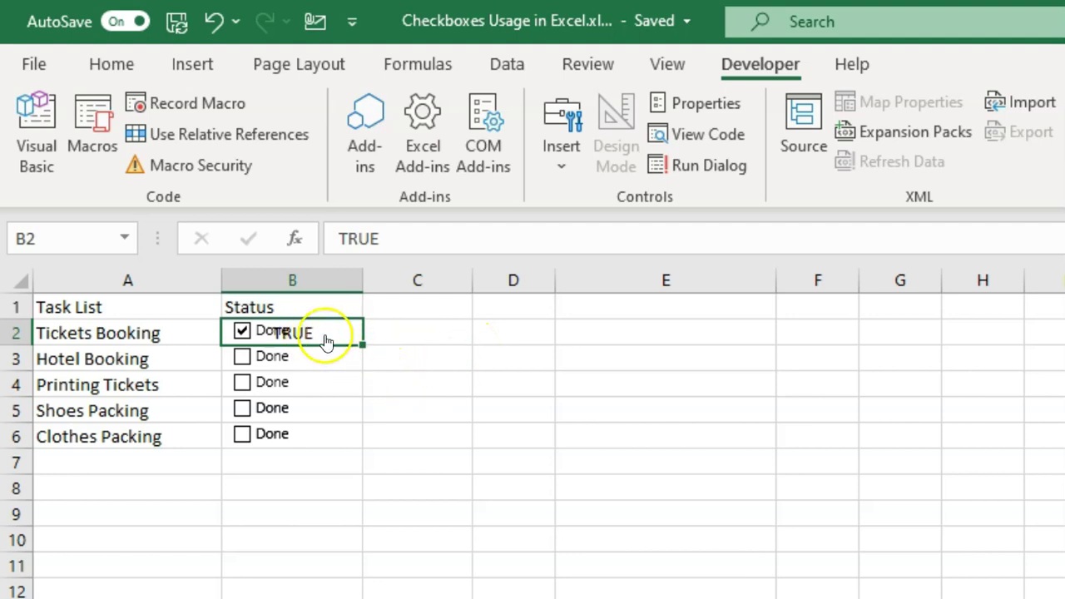
Set cell B2's font colour to white so TRUE is hidden behind the checkbox
{"action": "left_click", "coordinate": [113, 65]}
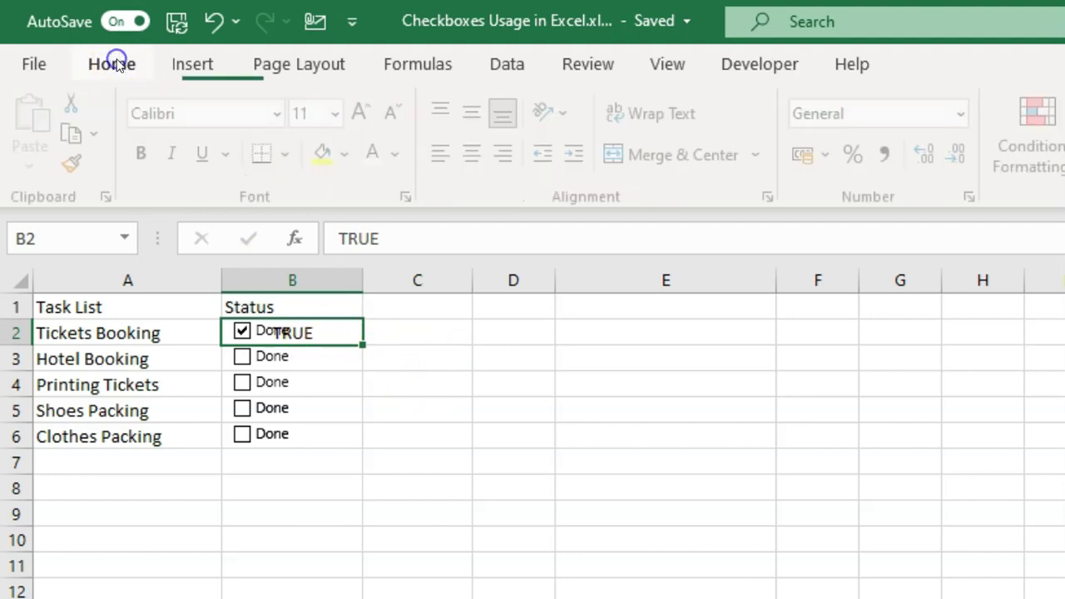
{"action": "left_click", "coordinate": [380, 157]}
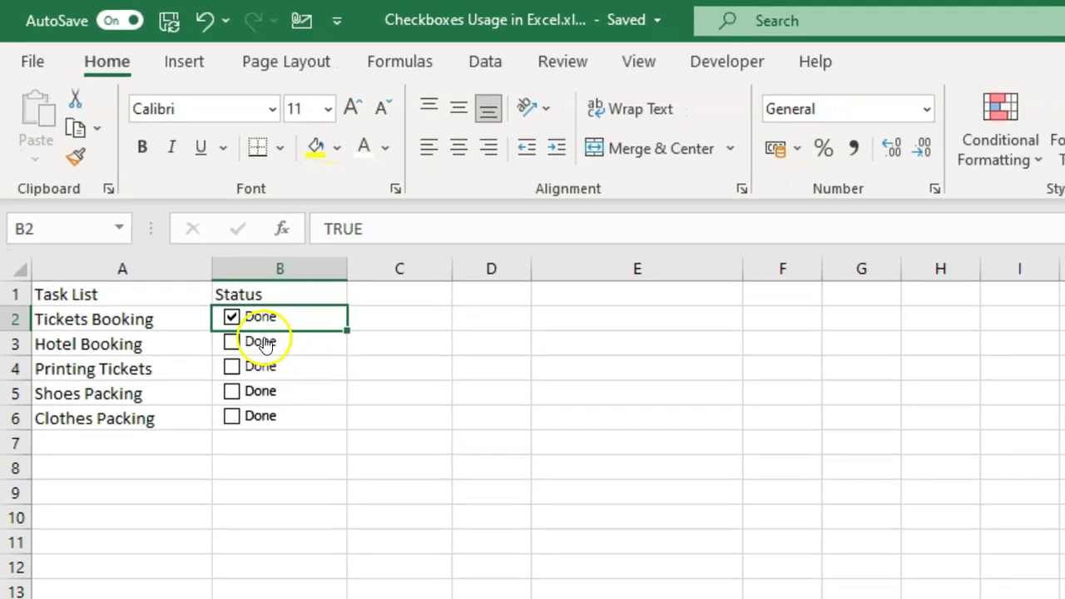
Link the Hotel Booking and Printing Tickets checkboxes to cells B3 and B4
{"action": "right_click", "coordinate": [275, 358]}
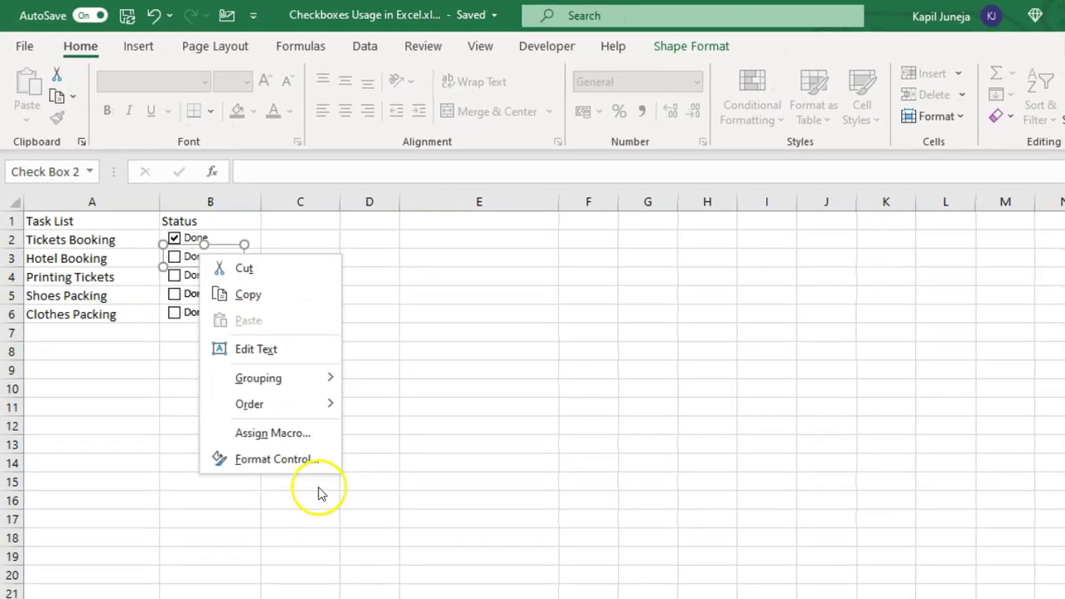
{"action": "left_click", "coordinate": [290, 460]}
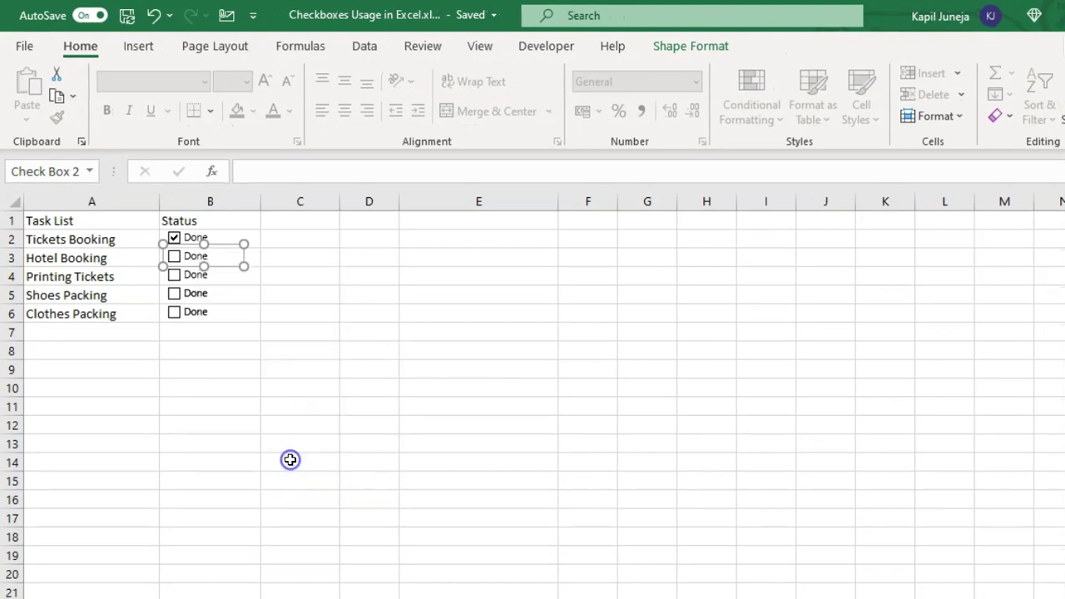
{"action": "left_click", "coordinate": [732, 176]}
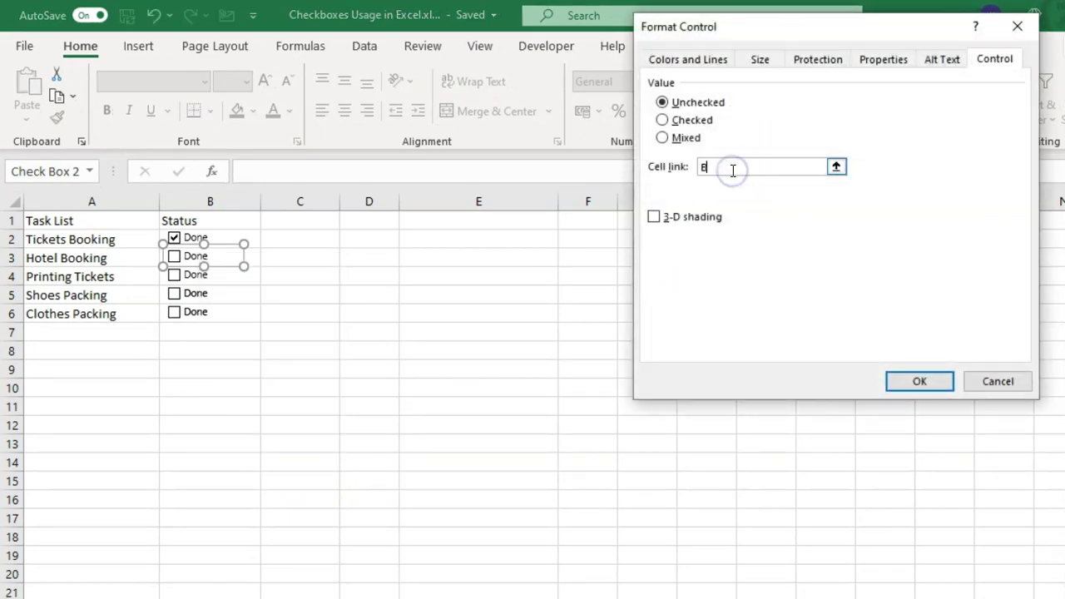
{"action": "left_click", "coordinate": [948, 382]}
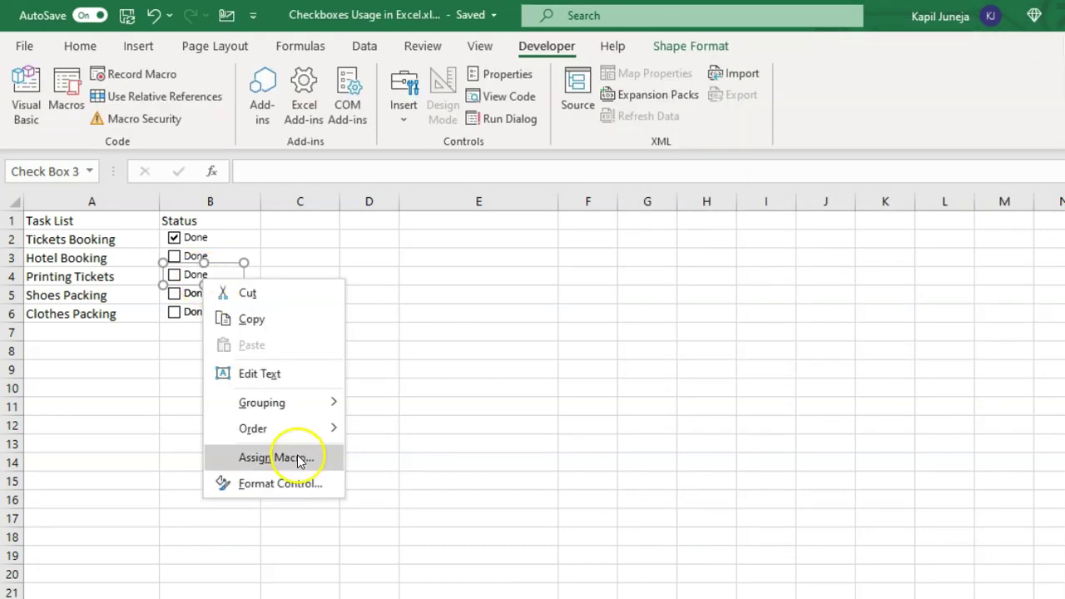
{"action": "left_click", "coordinate": [518, 79]}
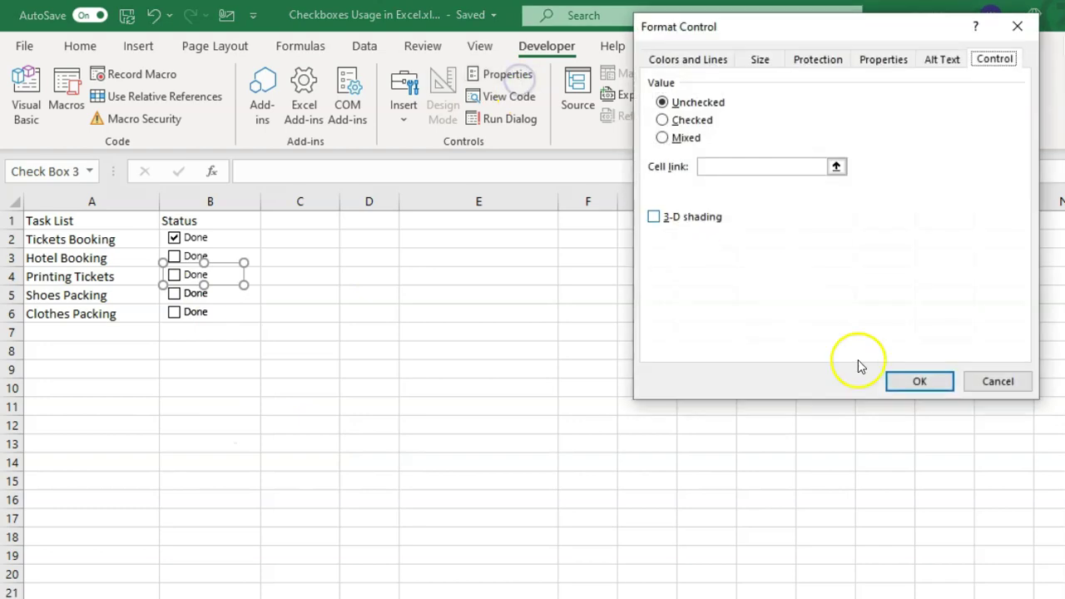
{"action": "left_click", "coordinate": [739, 168]}
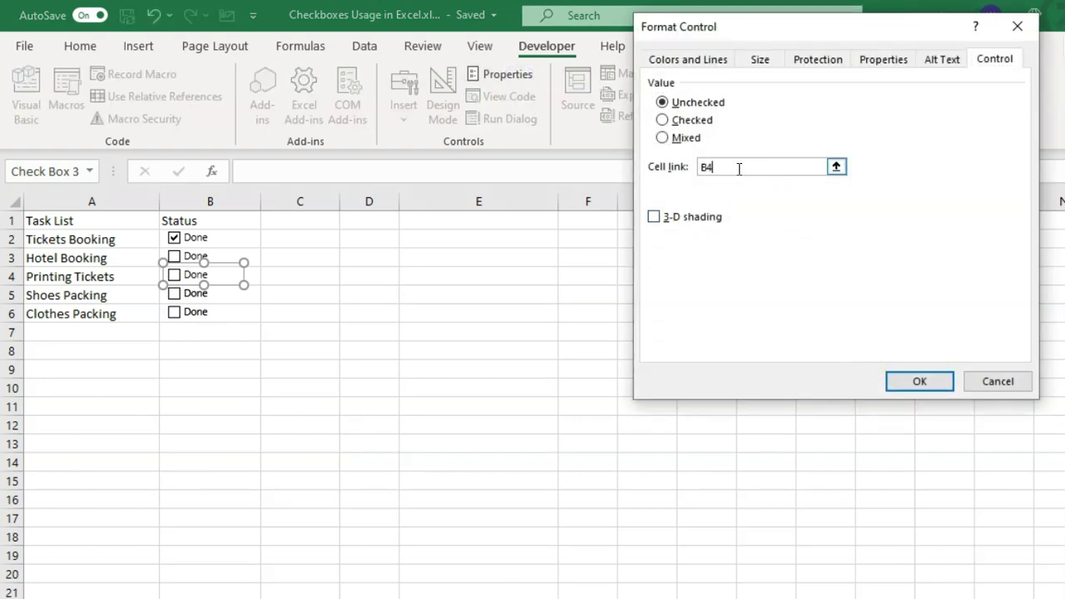
{"action": "key", "text": "Return"}
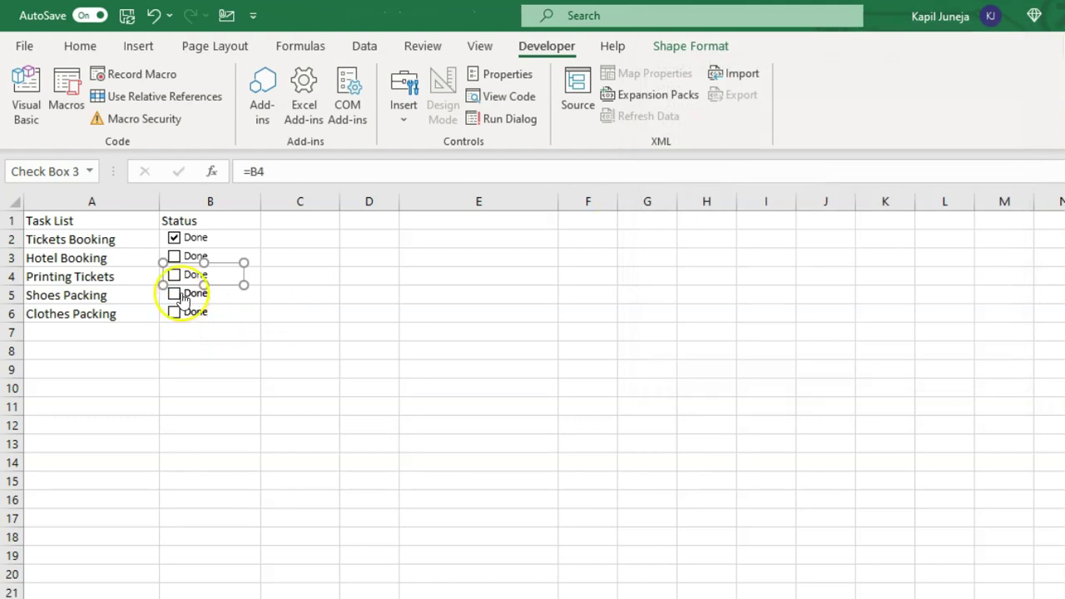
Link Shoes Packing and Clothes Packing checkboxes to B5 and B6, then tick Hotel Booking to test
{"action": "right_click", "coordinate": [182, 299]}
{"action": "left_click", "coordinate": [276, 499]}
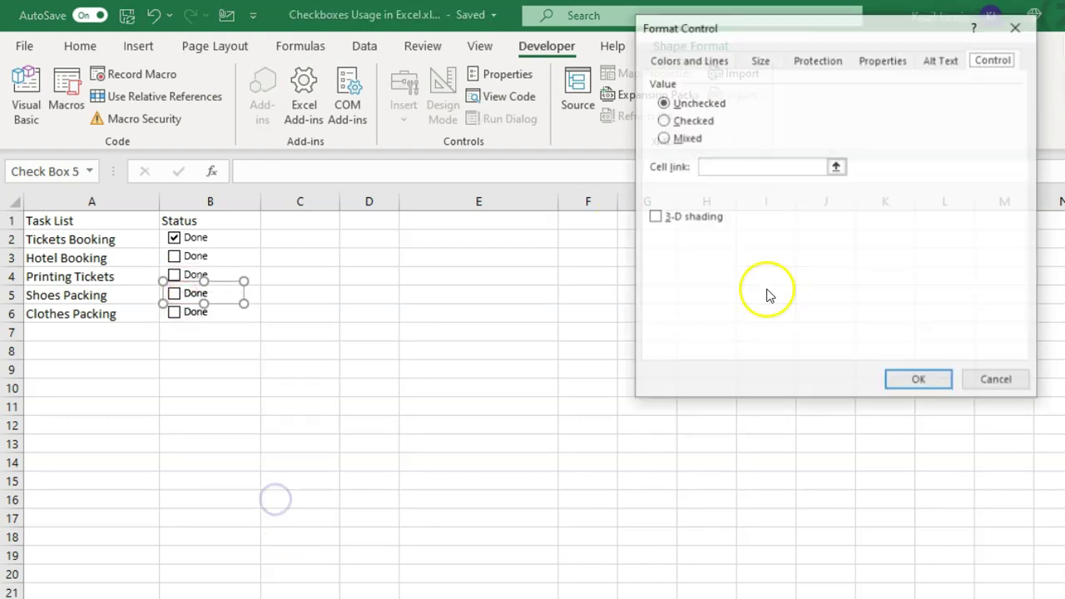
{"action": "left_click", "coordinate": [739, 166]}
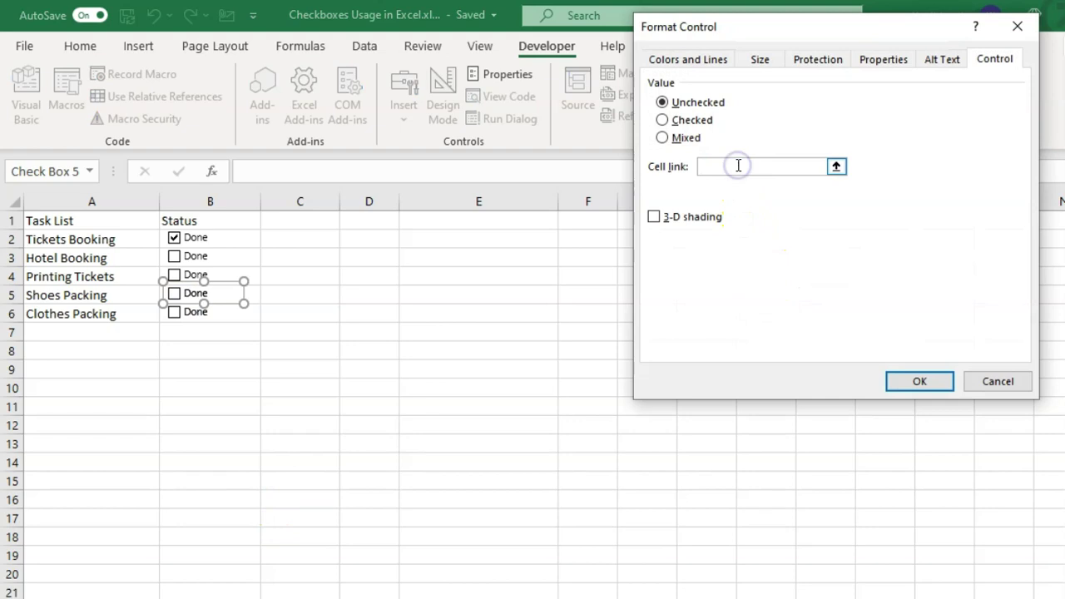
{"action": "key", "text": "Return"}
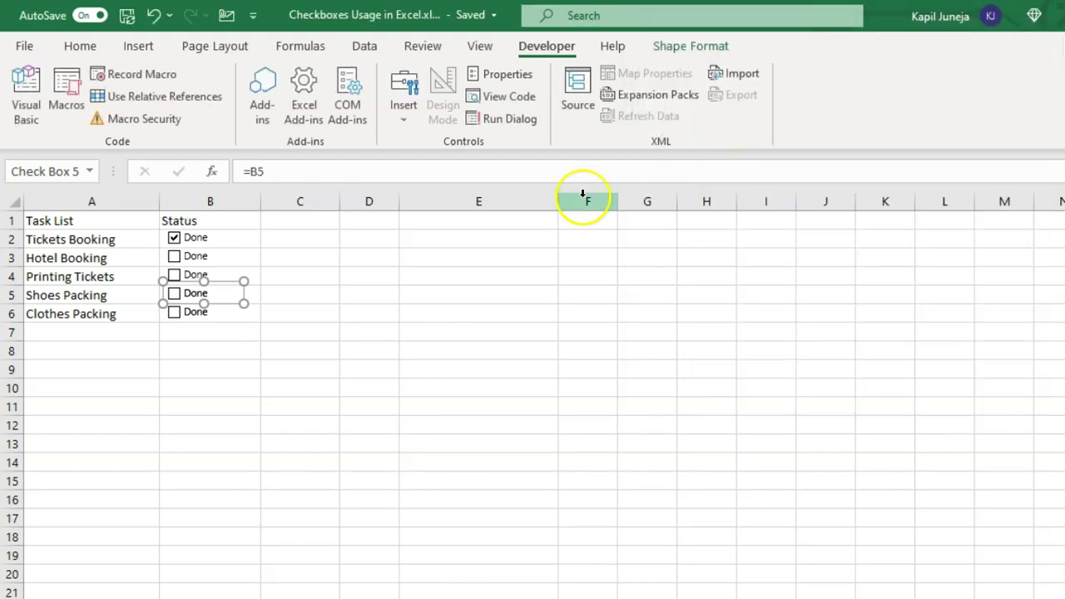
{"action": "right_click", "coordinate": [197, 312]}
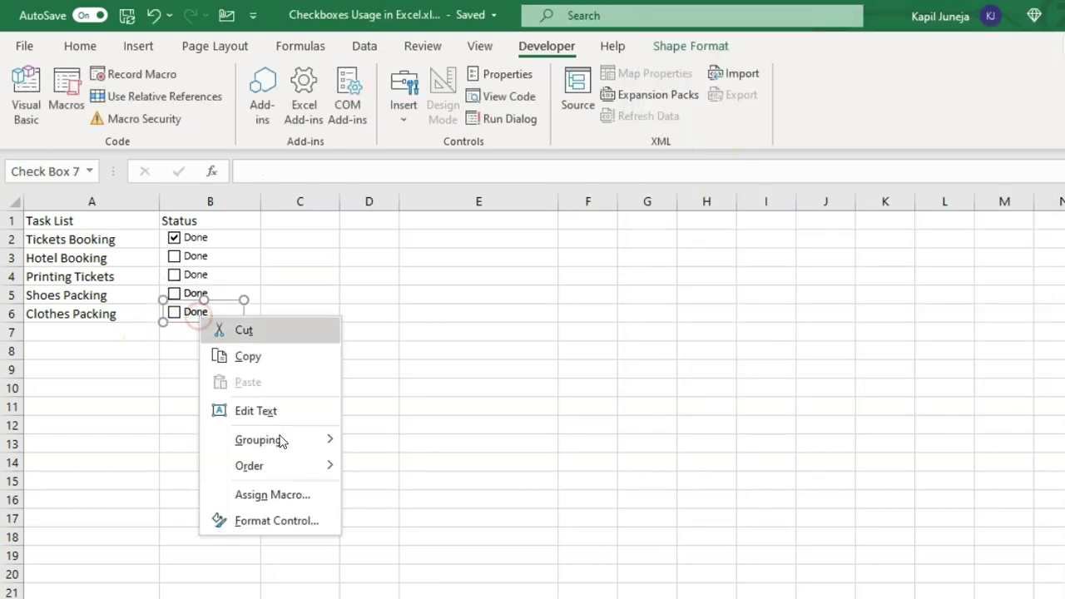
{"action": "left_click", "coordinate": [271, 521]}
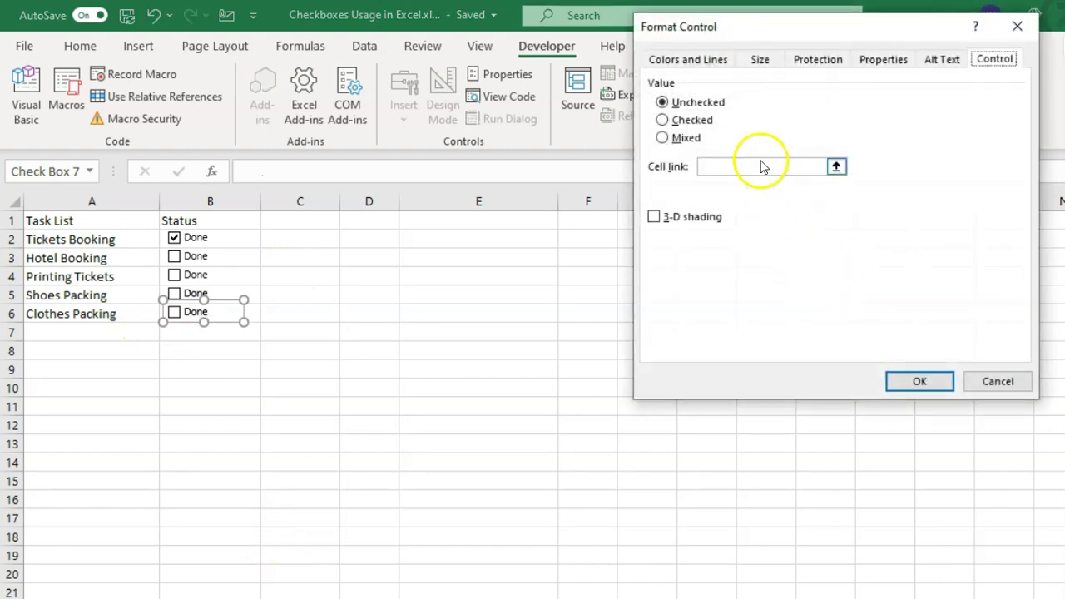
{"action": "left_click", "coordinate": [757, 165]}
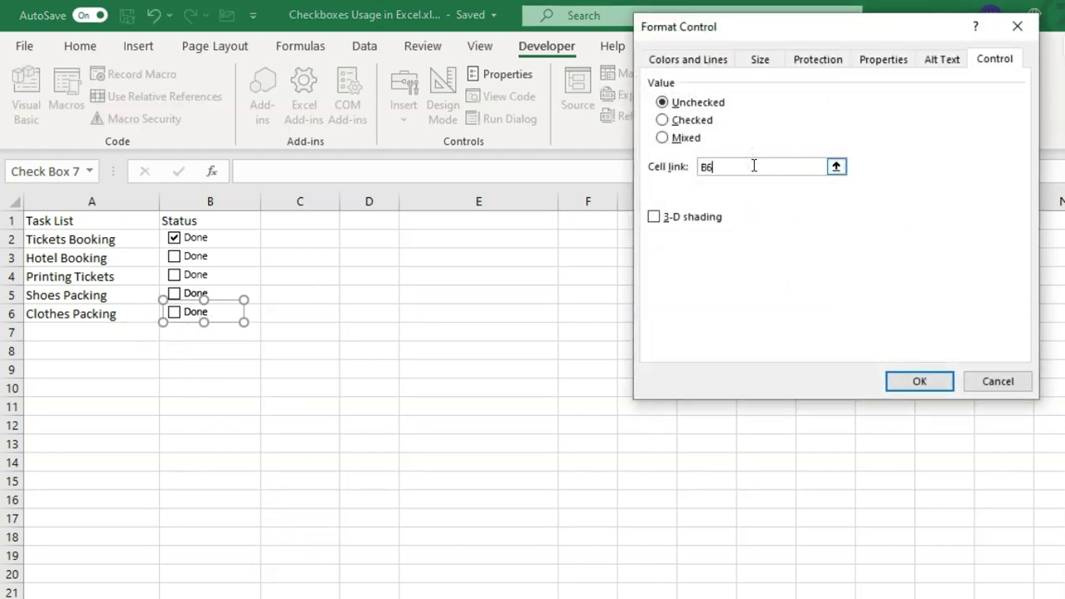
{"action": "type", "text": "B6"}
{"action": "key", "text": "Return"}
{"action": "left_click", "coordinate": [332, 424]}
{"action": "left_click", "coordinate": [173, 258]}
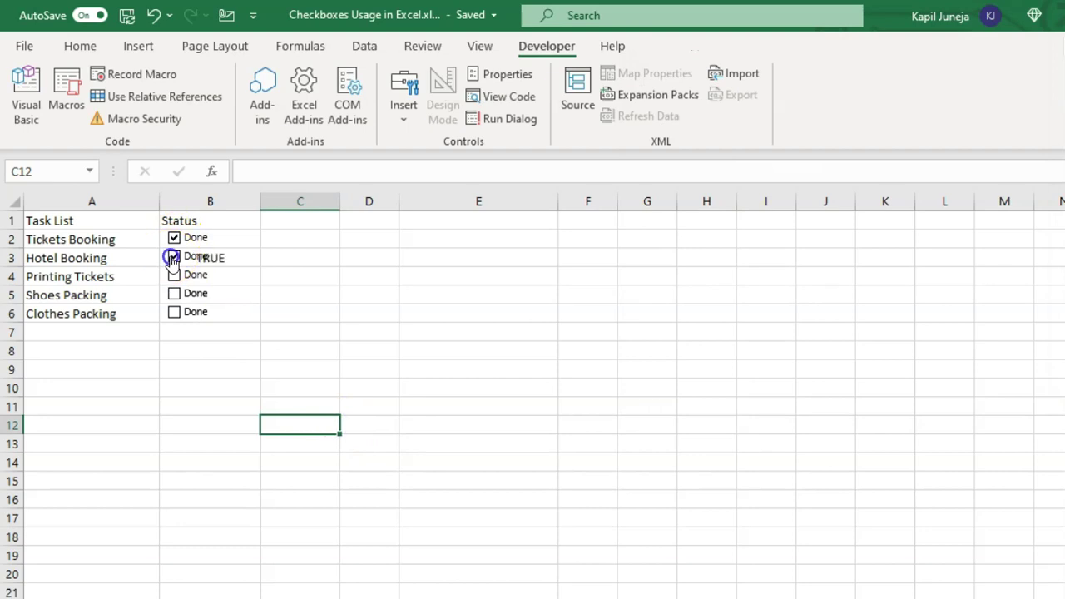
Tick Clothes Packing, then turn all of column B's text white to hide the TRUE values
{"action": "left_click", "coordinate": [174, 313]}
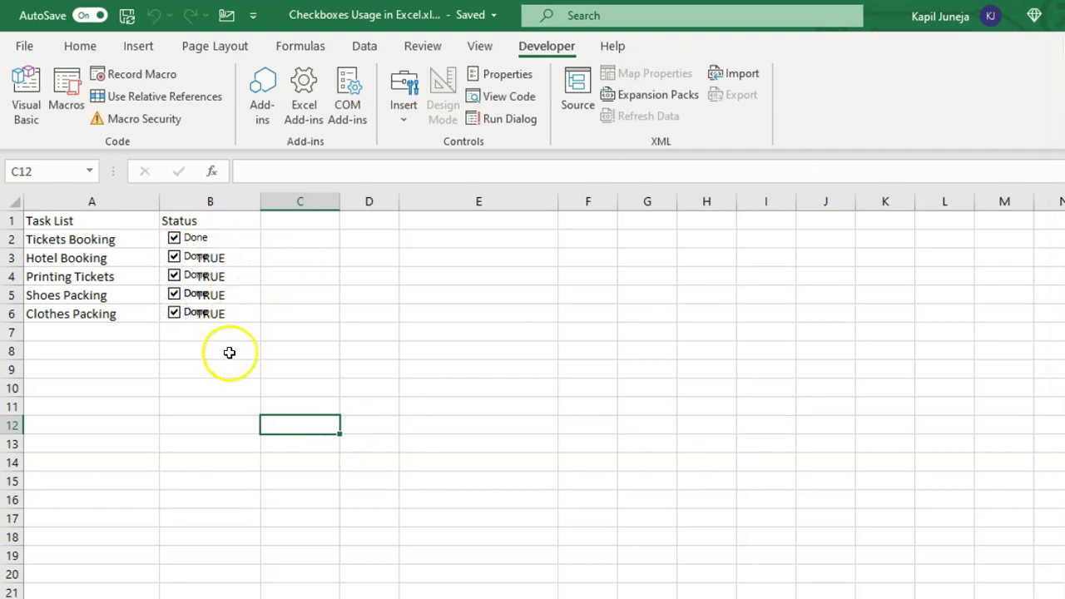
{"action": "left_click", "coordinate": [221, 202]}
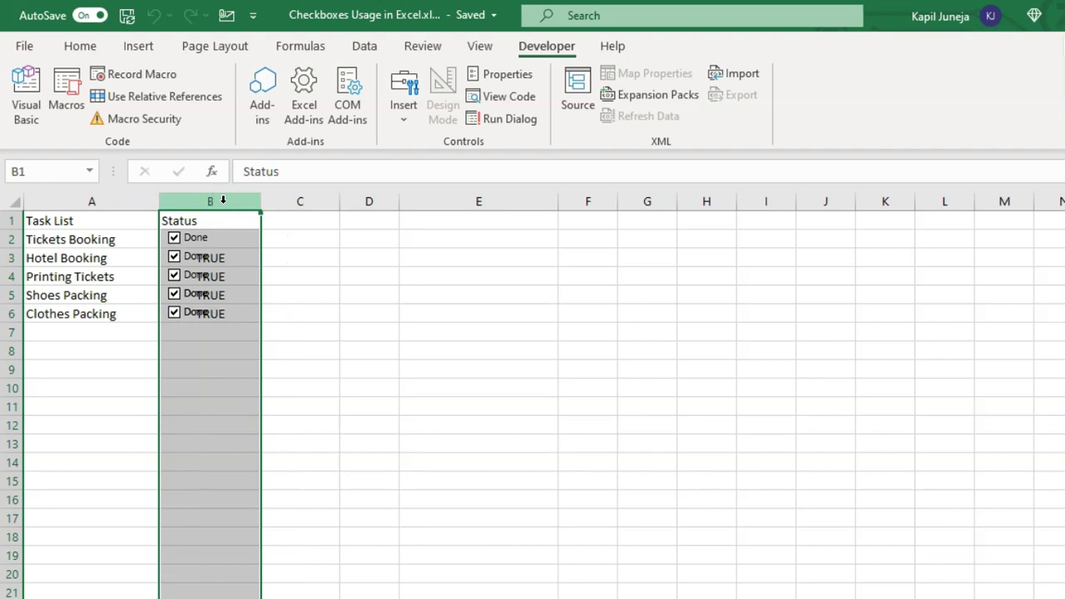
{"action": "left_click", "coordinate": [88, 46]}
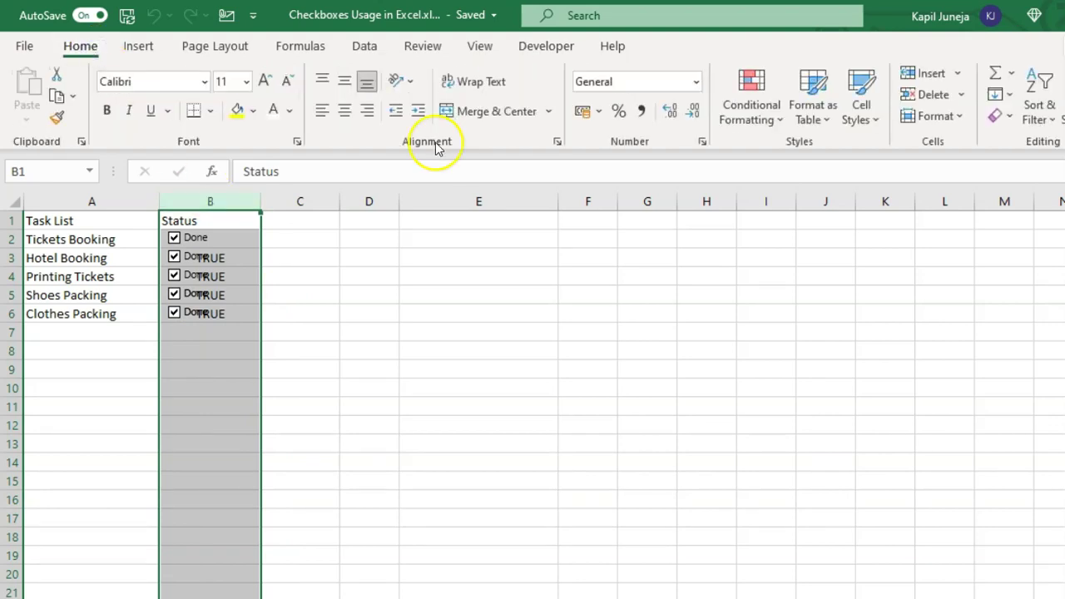
{"action": "left_click", "coordinate": [273, 110]}
{"action": "left_click", "coordinate": [384, 365]}
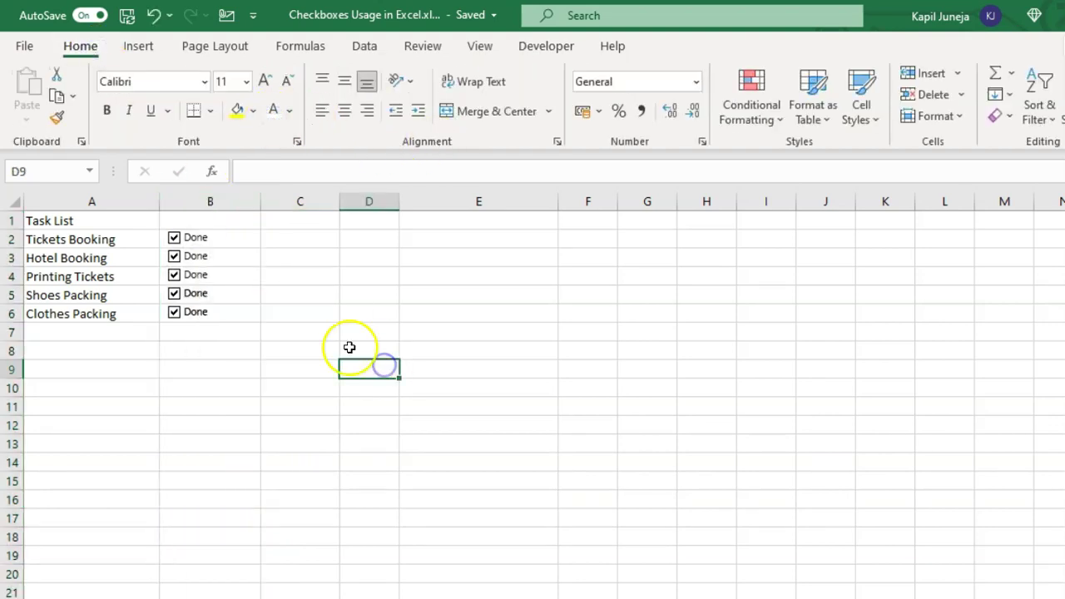
Restore the Status heading in B1 to black font
{"action": "left_click", "coordinate": [250, 220]}
{"action": "left_click", "coordinate": [289, 111]}
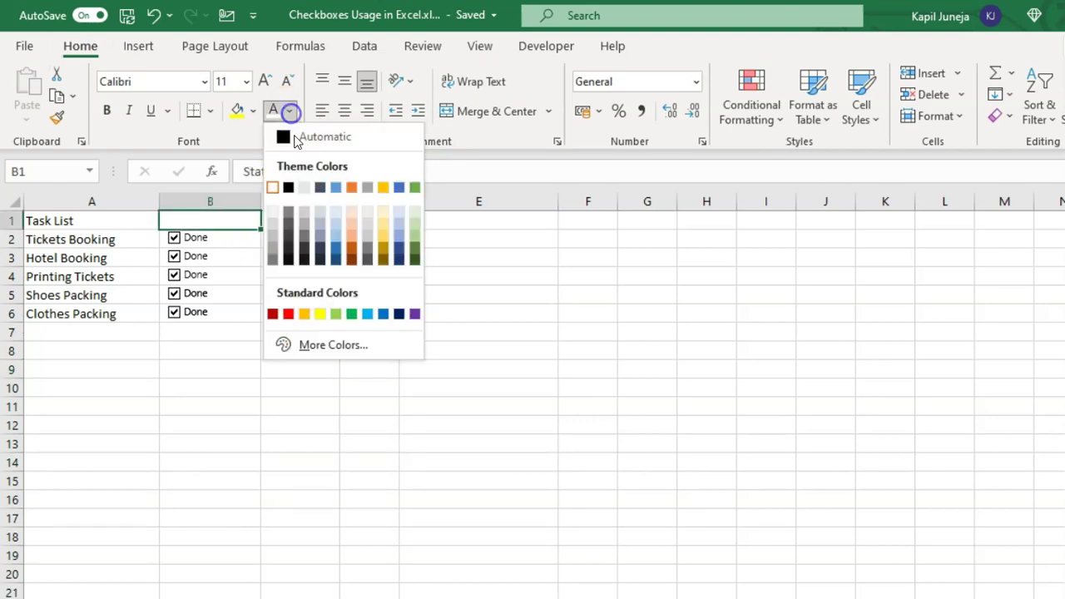
{"action": "left_click", "coordinate": [288, 186]}
{"action": "left_click", "coordinate": [354, 272]}
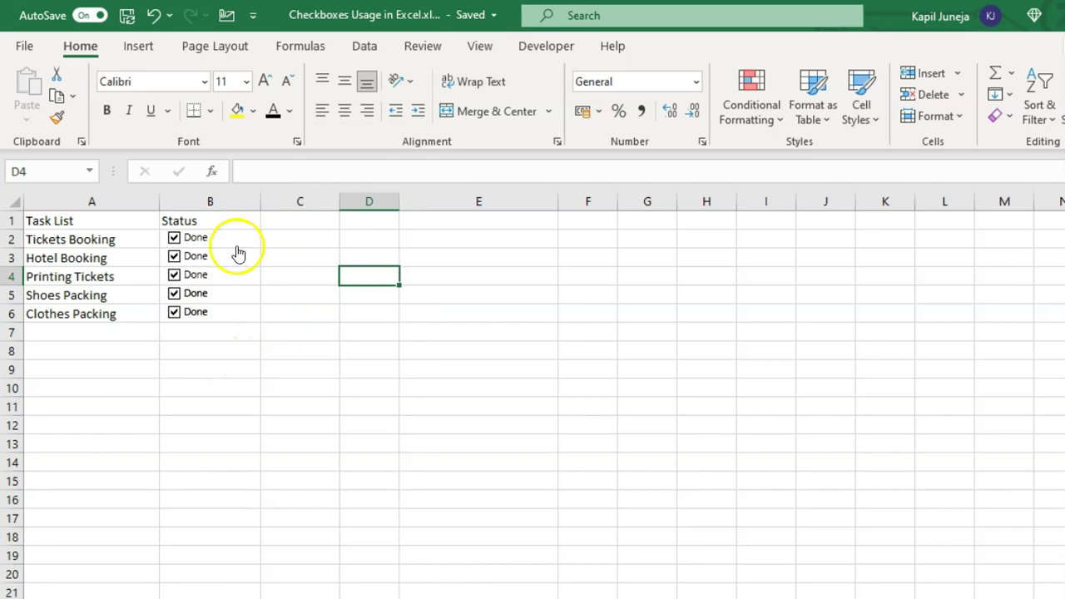
Untick the Done boxes for Hotel Booking, Printing Tickets, Shoes Packing and Clothes Packing
{"action": "left_click", "coordinate": [174, 256]}
{"action": "left_click", "coordinate": [174, 274]}
{"action": "left_click", "coordinate": [174, 293]}
{"action": "left_click", "coordinate": [174, 312]}
Select the task names A2:A6 and start a new formula-based conditional formatting rule
{"action": "left_click_drag", "start_coordinate": [92, 240], "coordinate": [100, 313]}
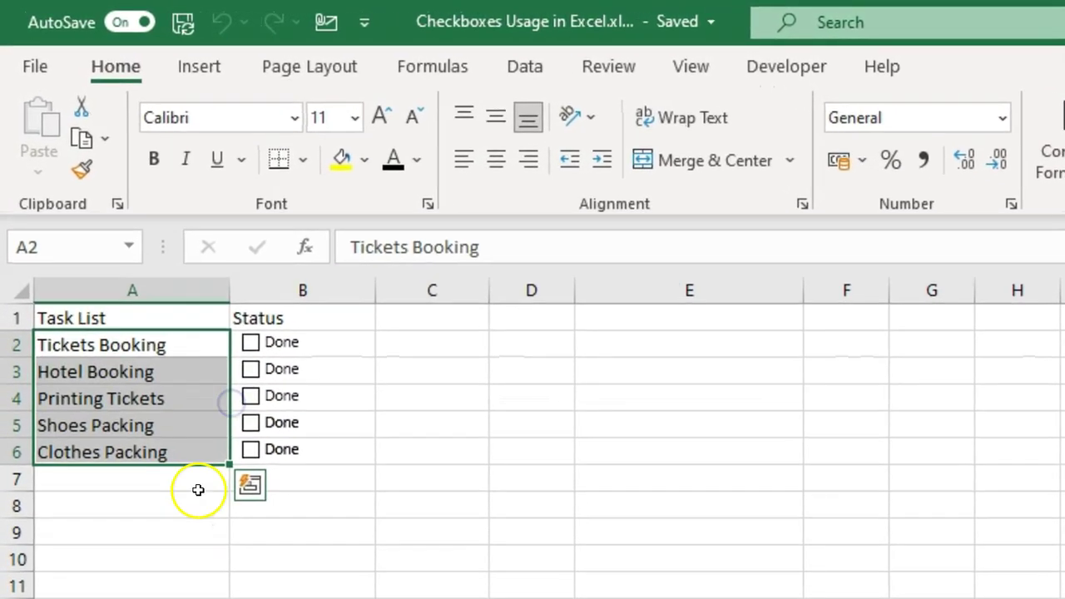
{"action": "left_click", "coordinate": [148, 346]}
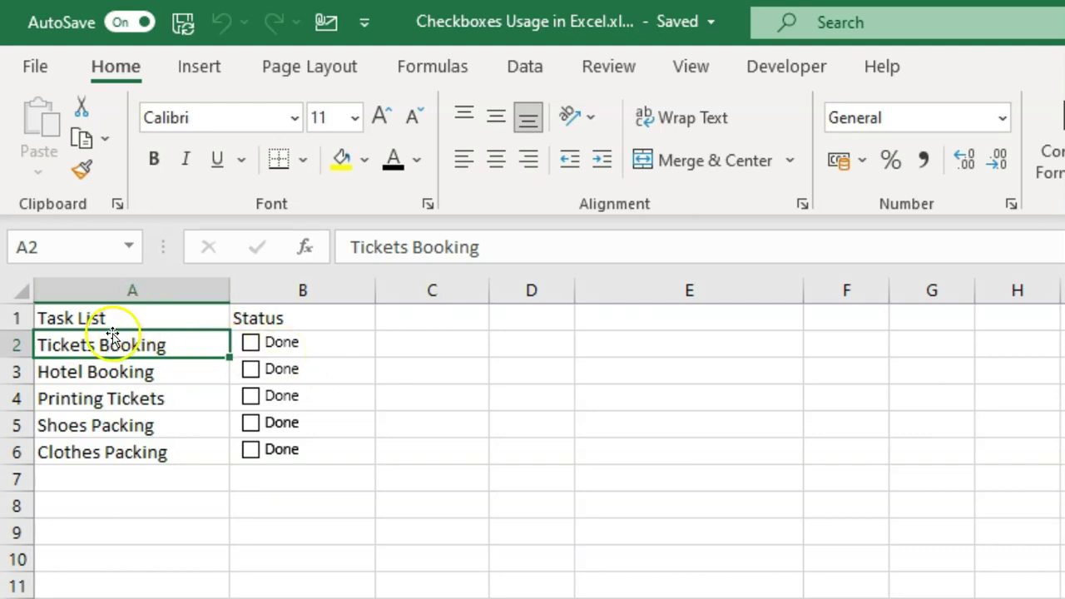
{"action": "left_click_drag", "start_coordinate": [107, 345], "coordinate": [99, 452]}
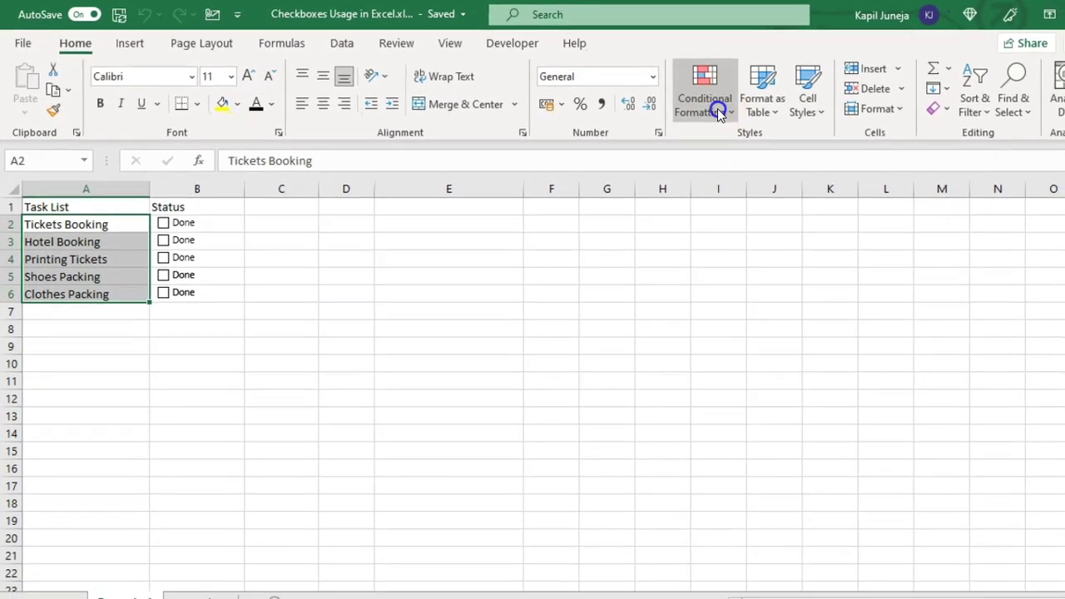
{"action": "left_click", "coordinate": [751, 111]}
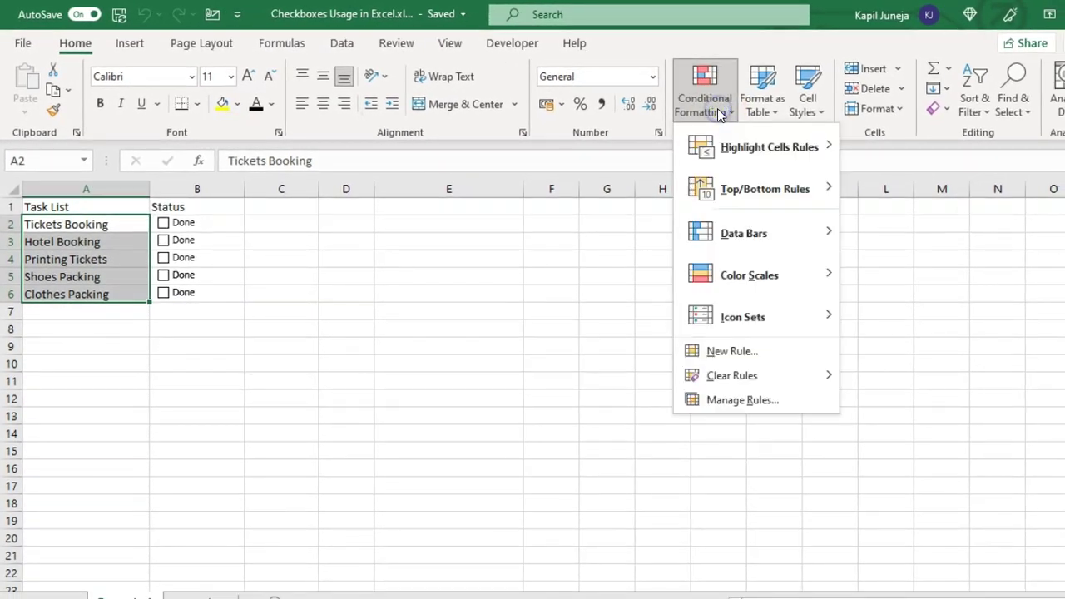
{"action": "left_click", "coordinate": [743, 356]}
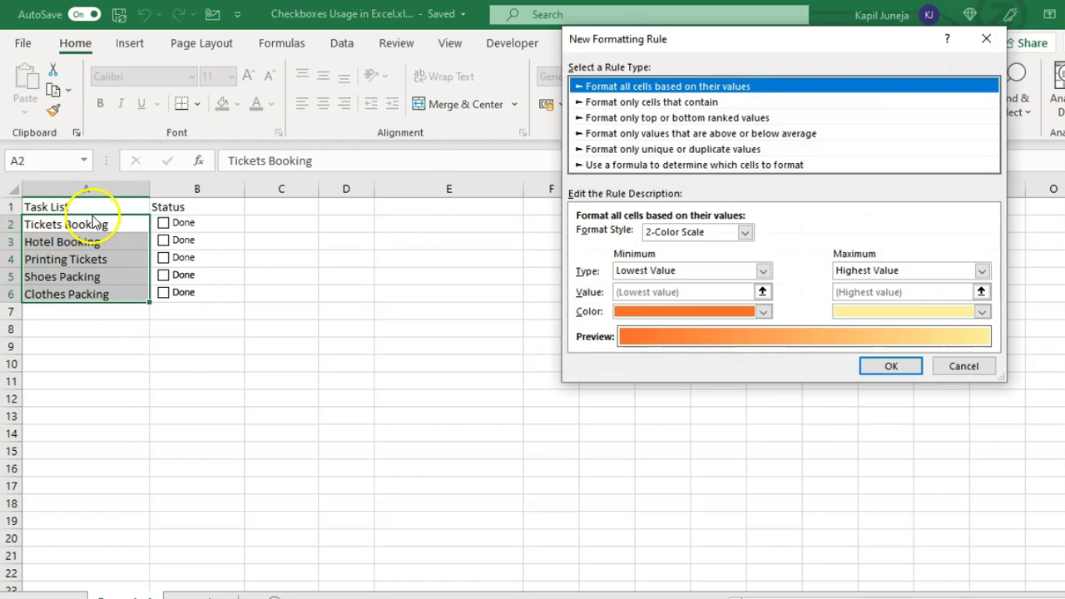
{"action": "left_click", "coordinate": [622, 165]}
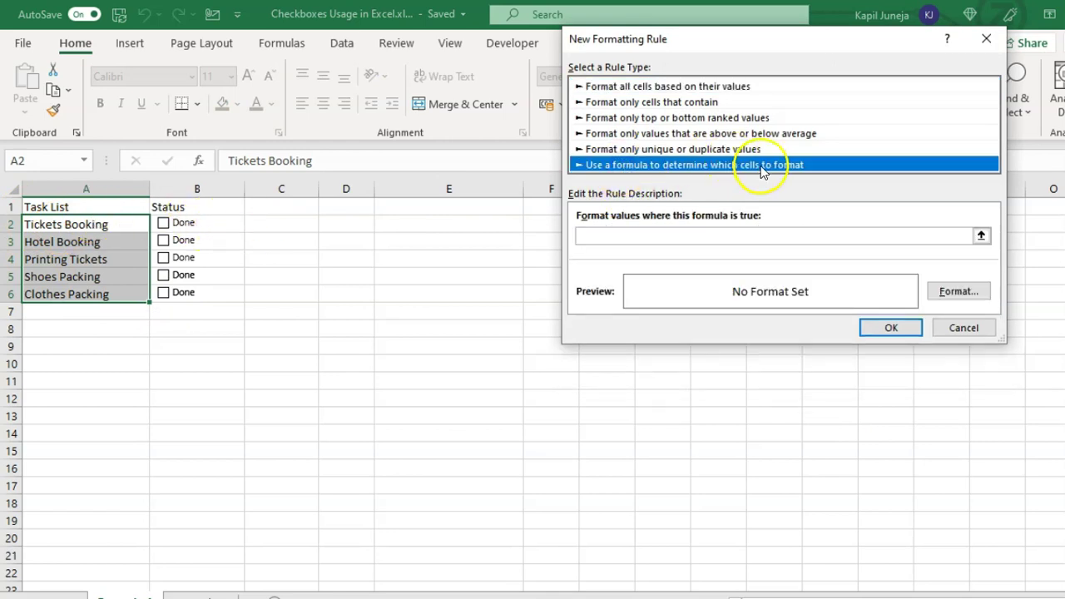
Give the rule the formula =B2 with a strikethrough font format, and save it
{"action": "left_click", "coordinate": [628, 237]}
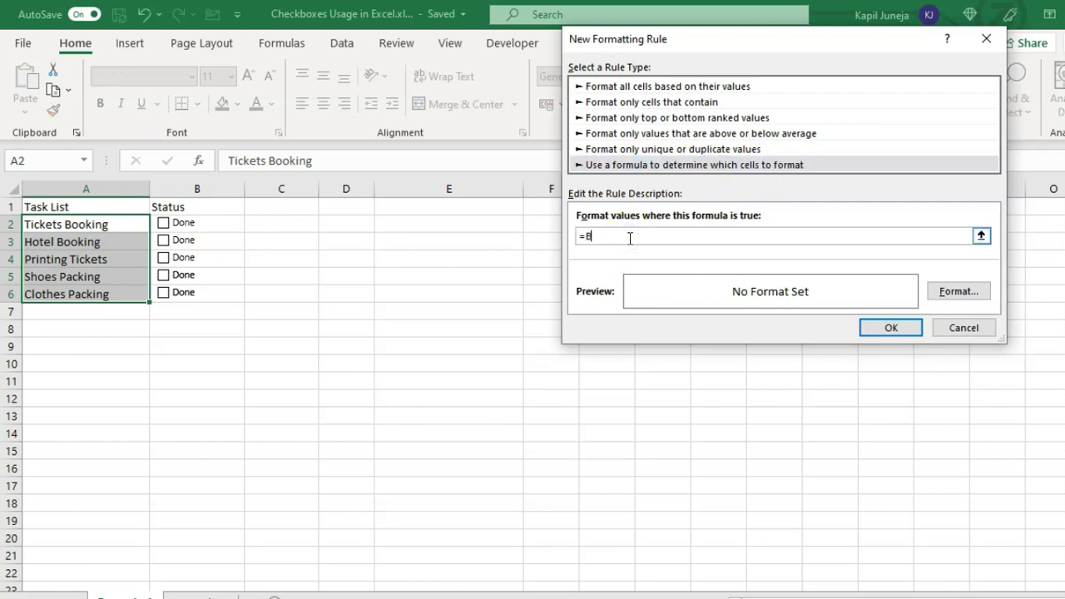
{"action": "left_click", "coordinate": [584, 236]}
{"action": "left_click", "coordinate": [613, 240]}
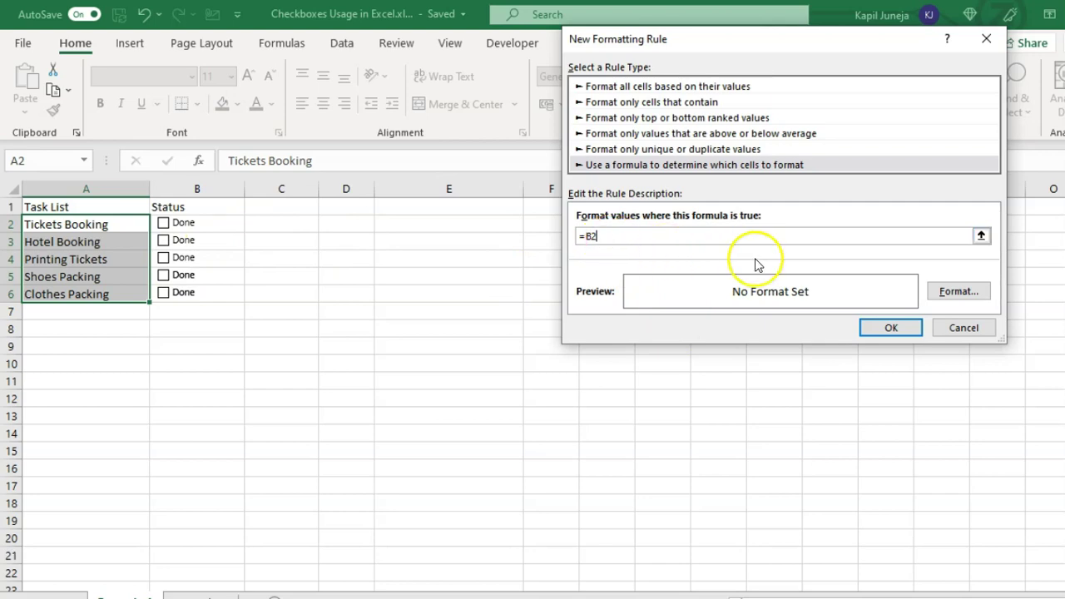
{"action": "left_click", "coordinate": [971, 296]}
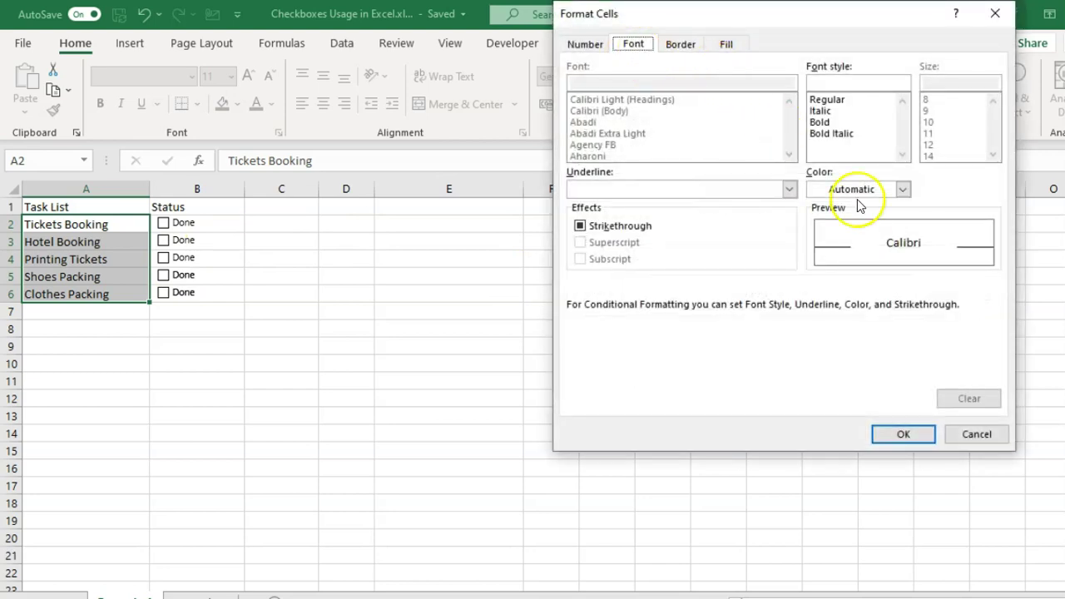
{"action": "left_click", "coordinate": [631, 227]}
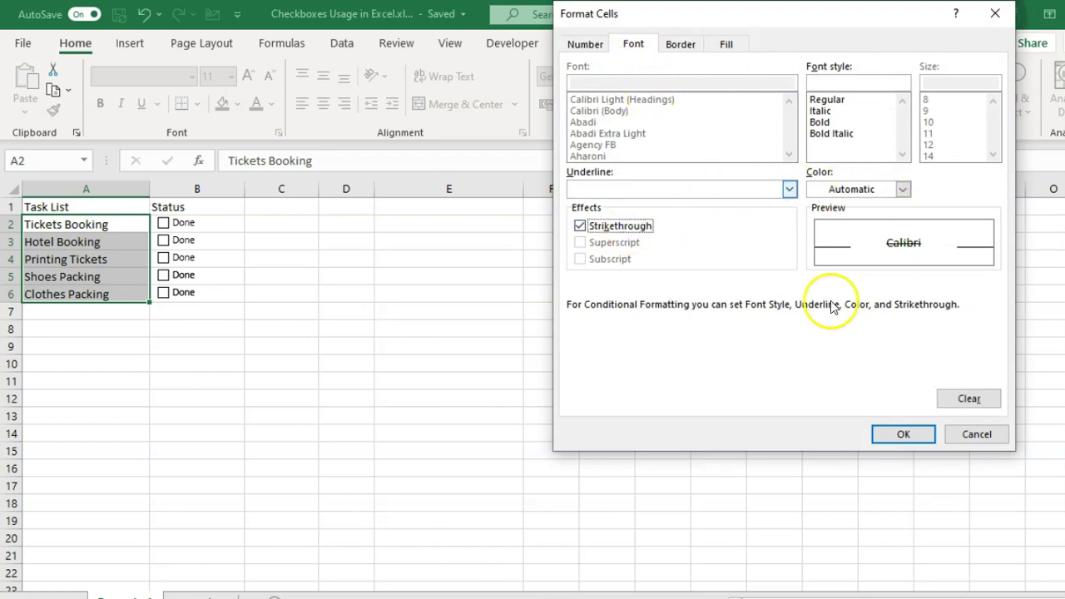
{"action": "left_click", "coordinate": [906, 433]}
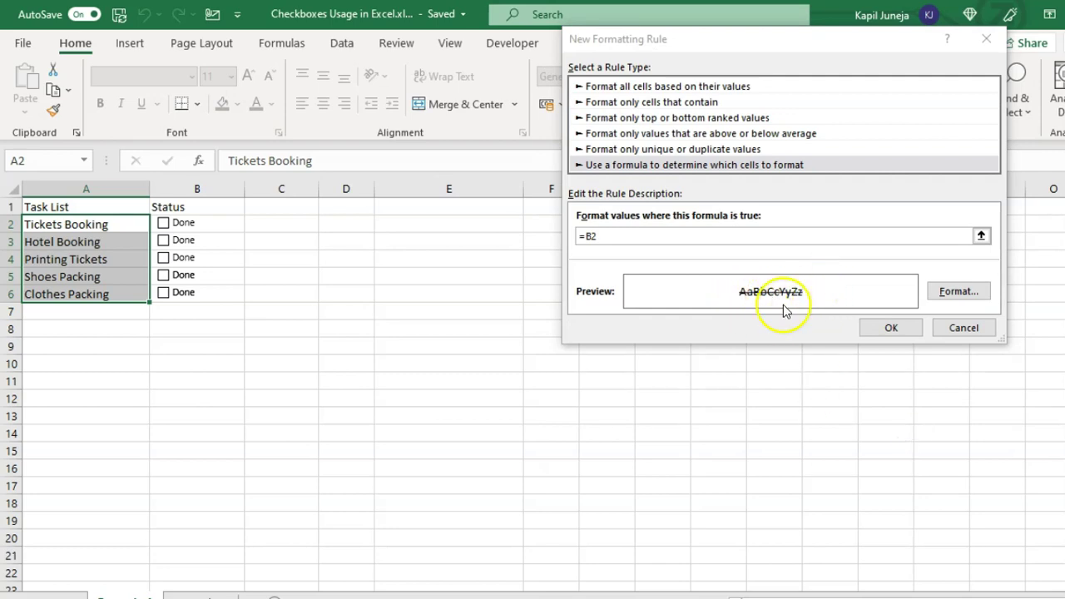
{"action": "left_click", "coordinate": [893, 328]}
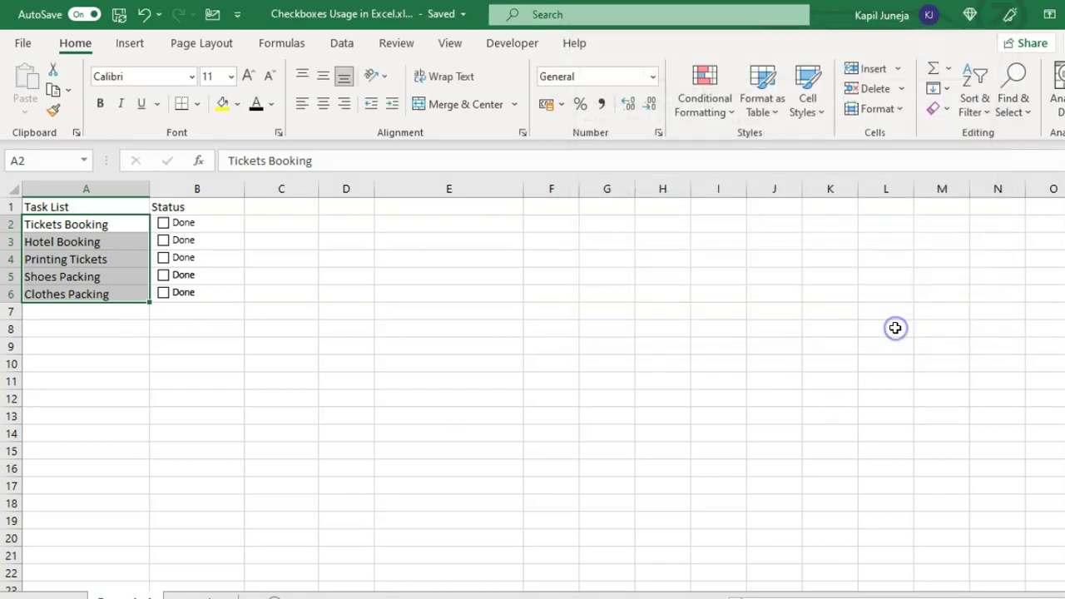
{"action": "left_click", "coordinate": [341, 331]}
{"action": "left_click", "coordinate": [96, 222]}
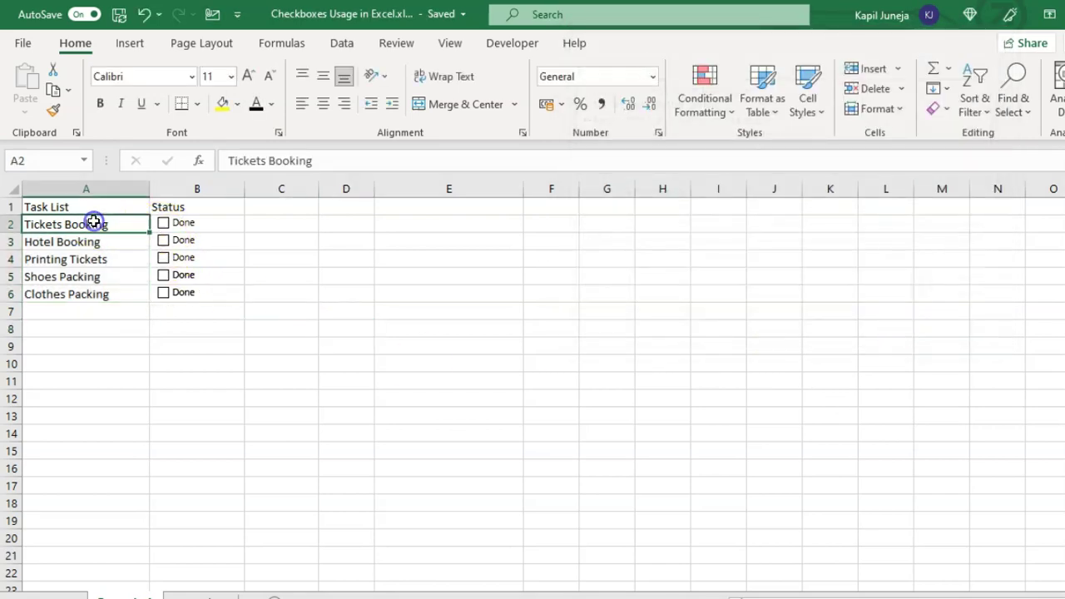
{"action": "left_click", "coordinate": [724, 114]}
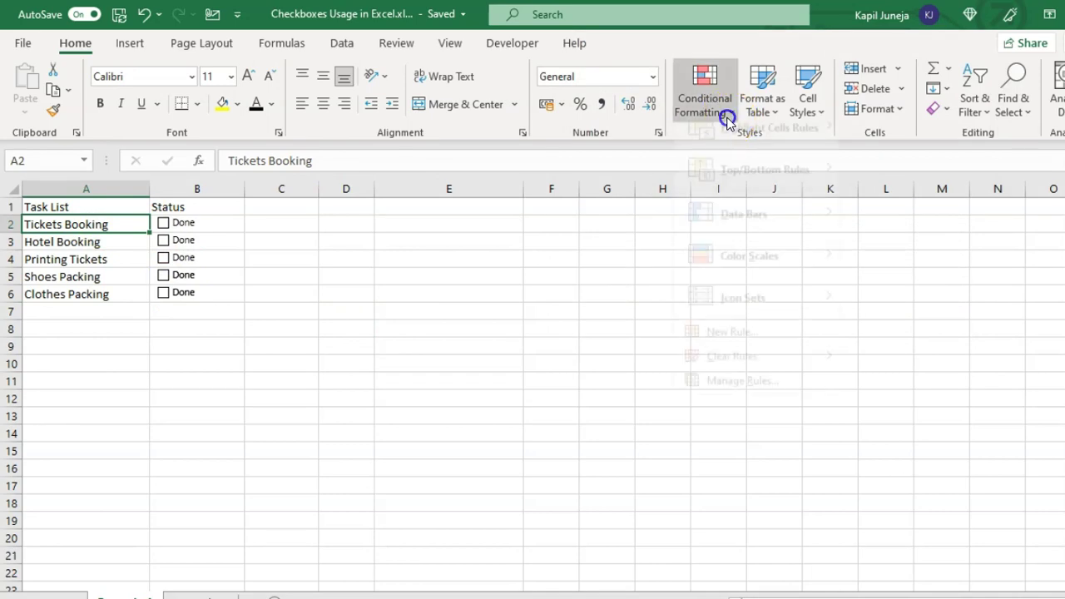
{"action": "left_click", "coordinate": [754, 400]}
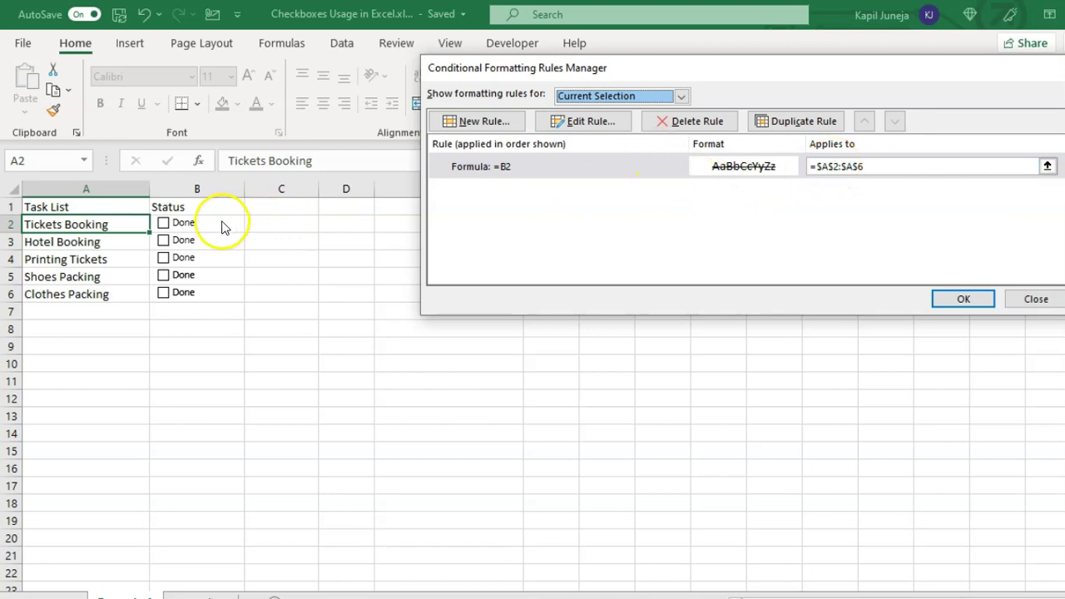
{"action": "left_click", "coordinate": [582, 120]}
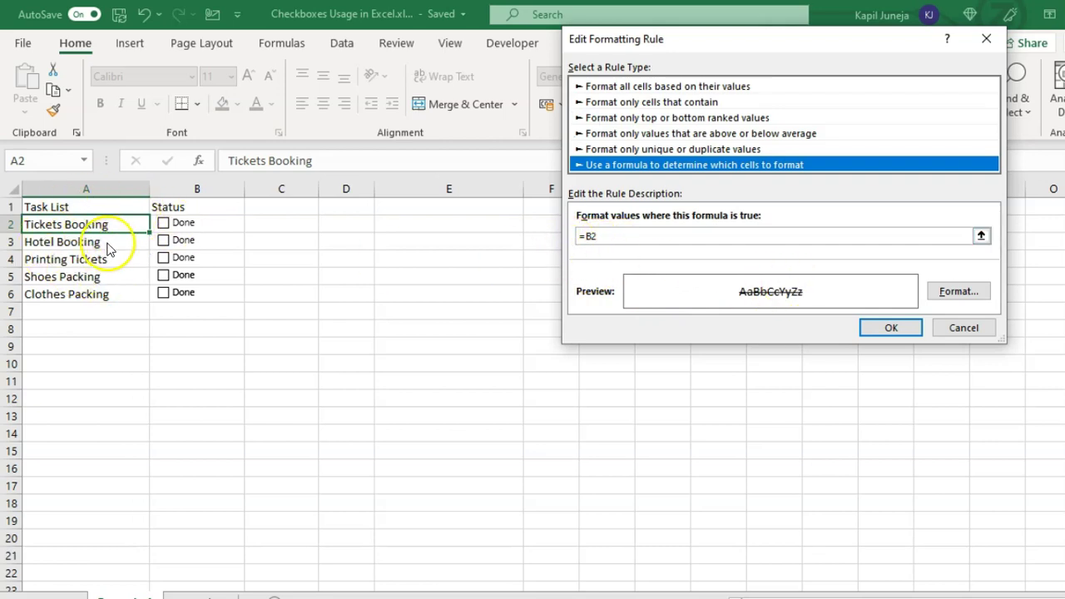
{"action": "left_click", "coordinate": [885, 327]}
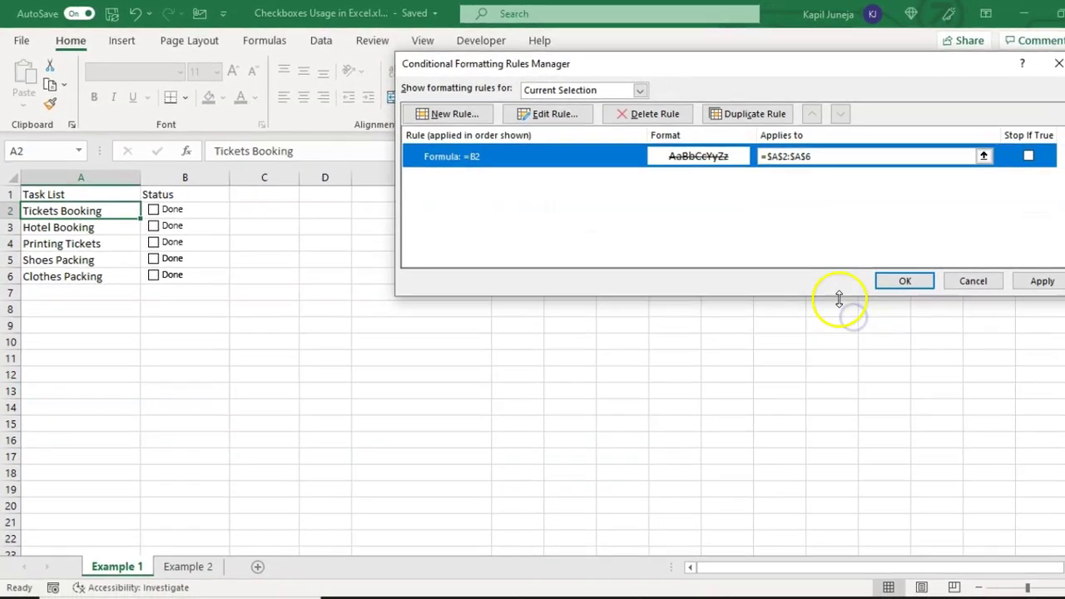
{"action": "left_click", "coordinate": [1016, 274]}
{"action": "left_click", "coordinate": [876, 273]}
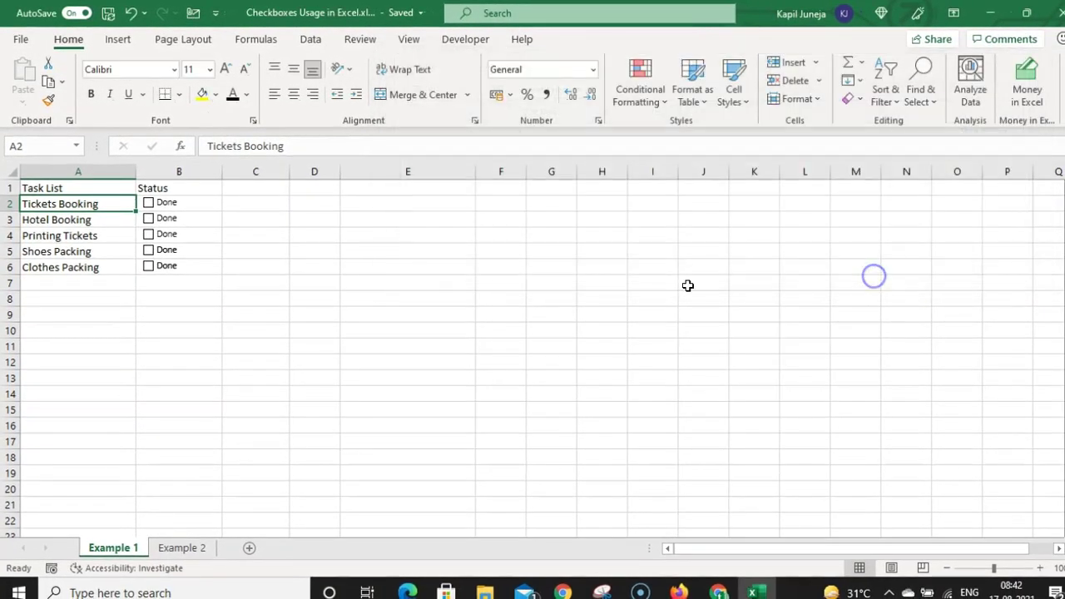
Tick the Done boxes for Tickets Booking, Hotel Booking, Printing Tickets and Shoes Packing to test the strikethrough
{"action": "left_click", "coordinate": [396, 281]}
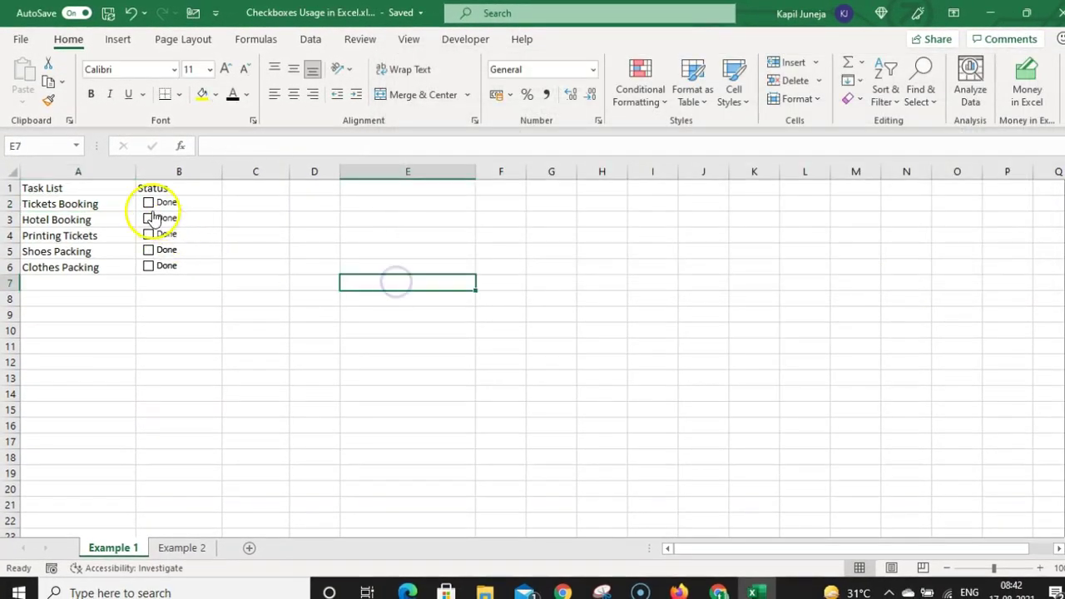
{"action": "left_click", "coordinate": [148, 202]}
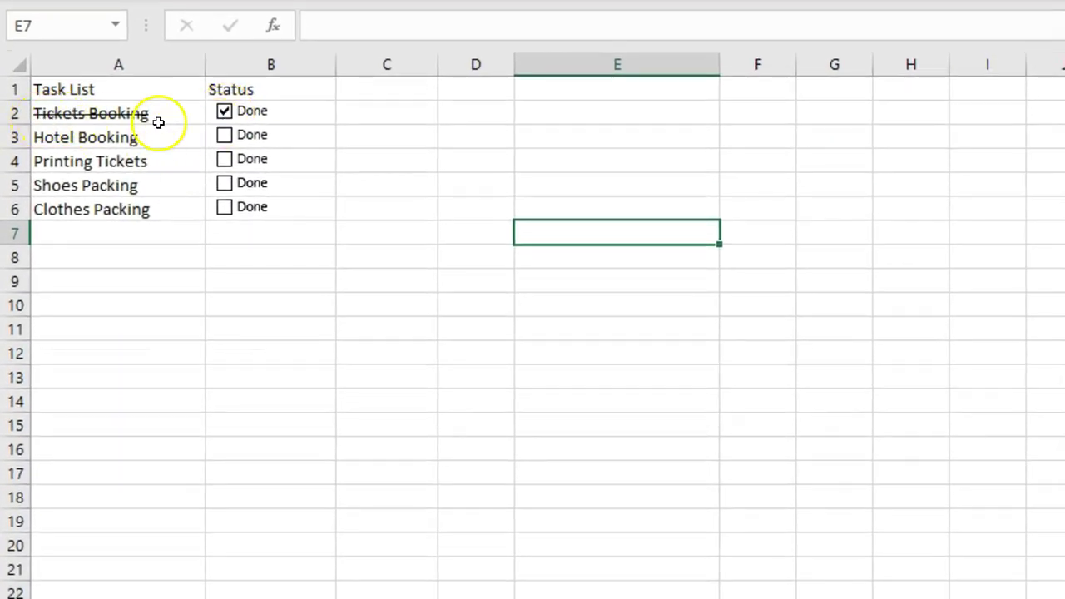
{"action": "left_click", "coordinate": [225, 135]}
{"action": "left_click", "coordinate": [224, 159]}
{"action": "left_click", "coordinate": [225, 184]}
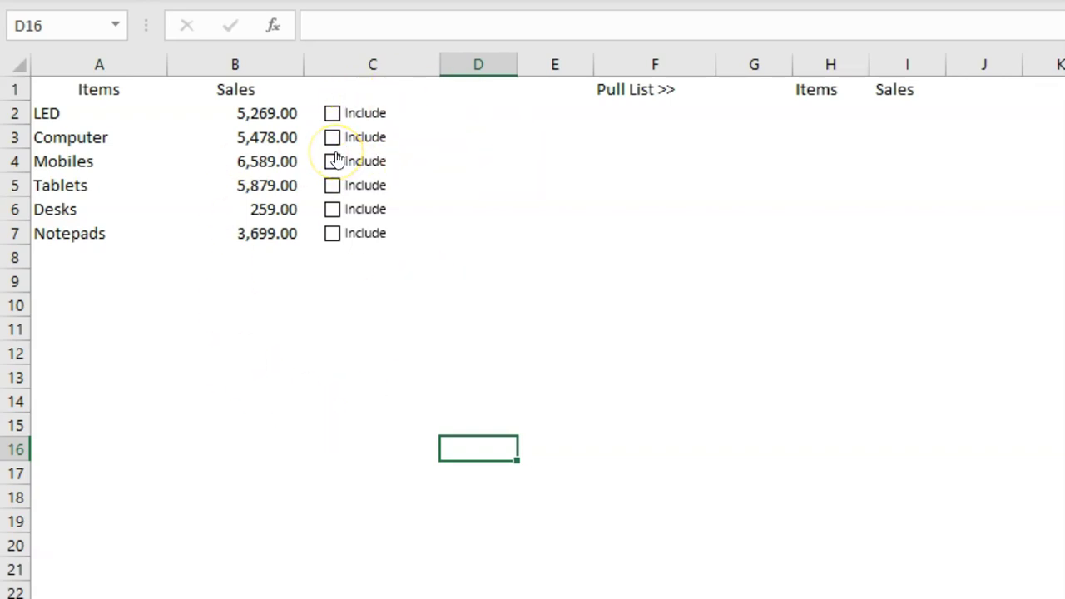
Tick the Include boxes for LED and Mobiles in the items list
{"action": "left_click", "coordinate": [332, 119]}
{"action": "left_click", "coordinate": [332, 162]}
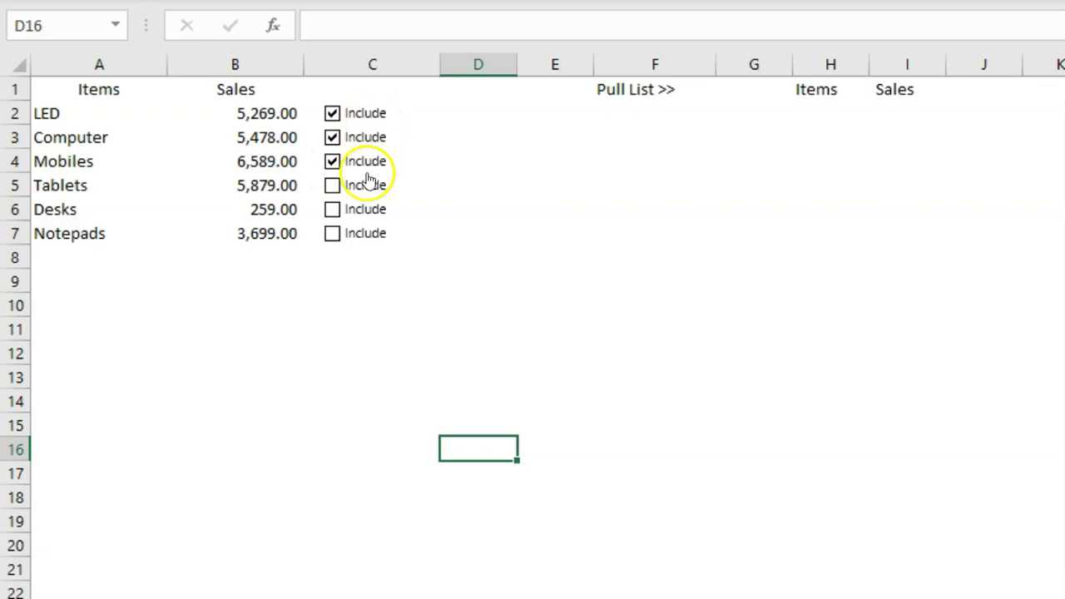
{"action": "left_click", "coordinate": [817, 114]}
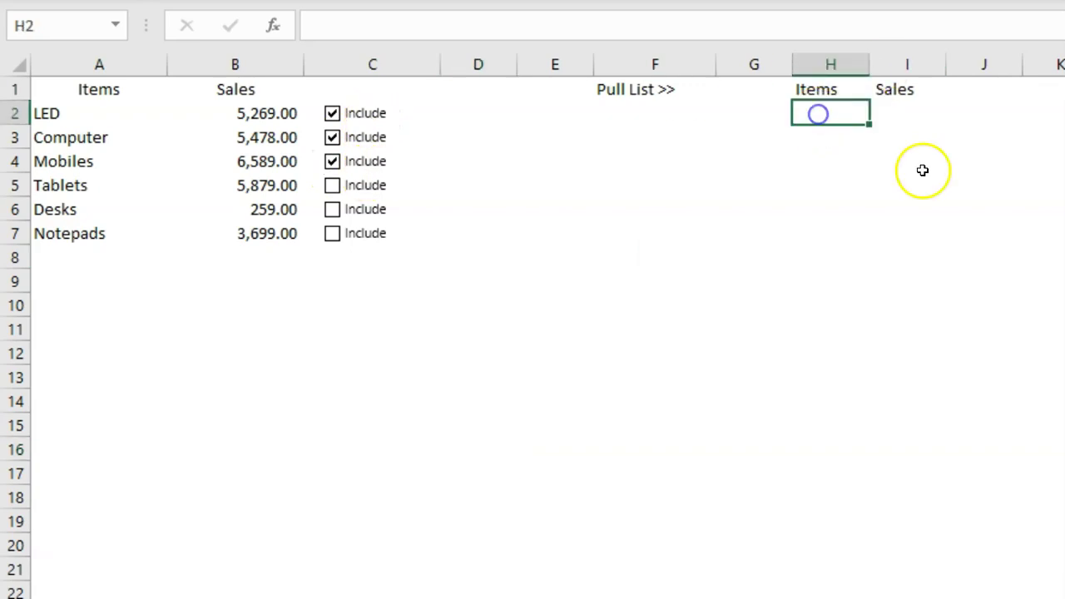
Enter =FILTER($A$1:$B$7,$C$1:$C$7=TRUE) in H2 to spill the ticked items with their sales
{"action": "type", "text": "=filt"}
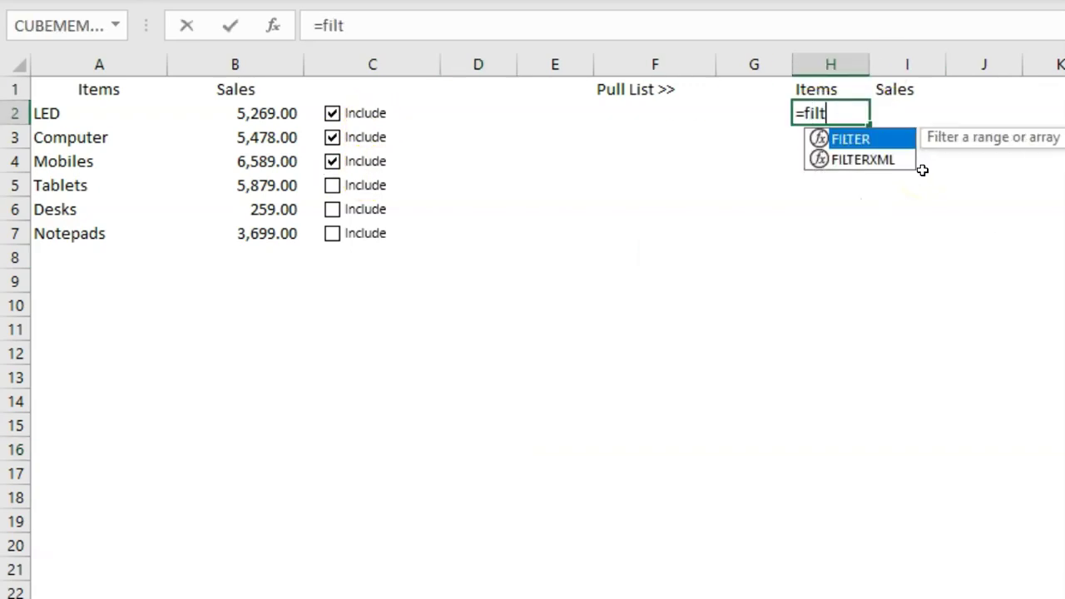
{"action": "type", "text": "er("}
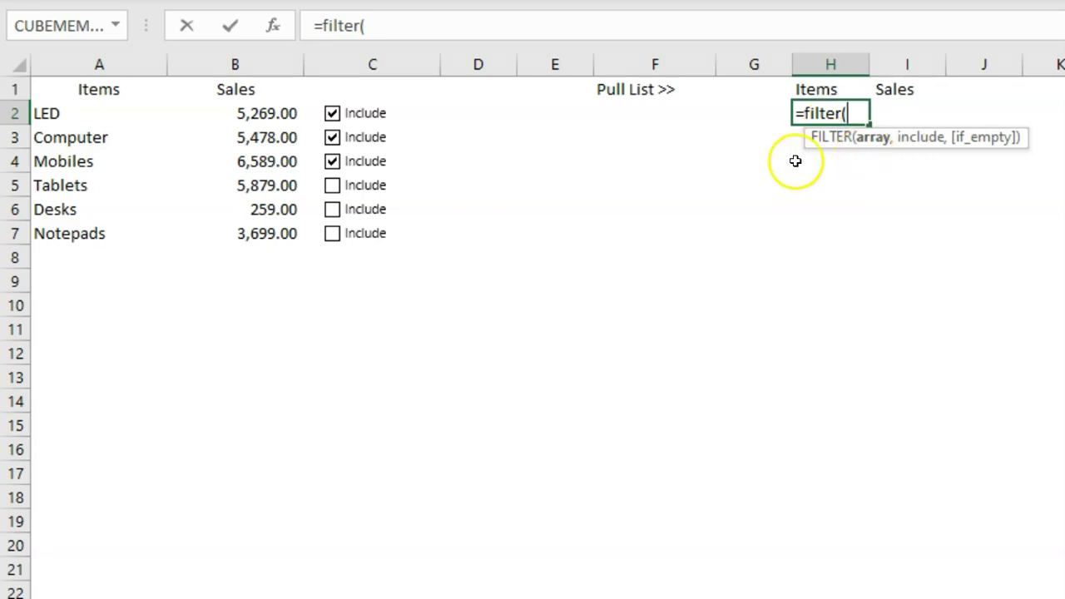
{"action": "left_click_drag", "start_coordinate": [85, 91], "coordinate": [255, 230]}
{"action": "key", "text": "F4"}
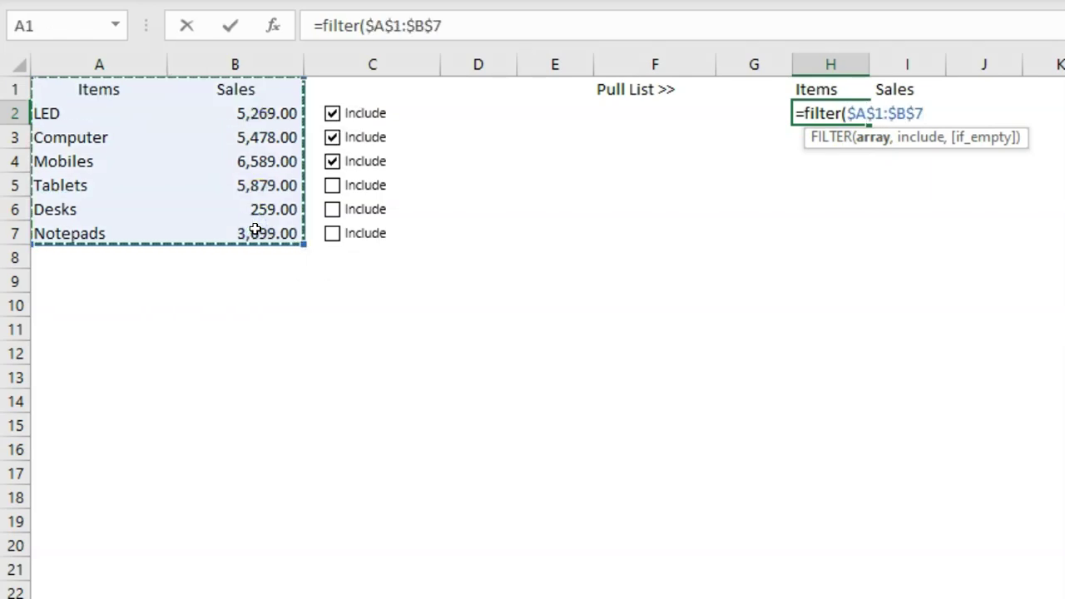
{"action": "type", "text": ","}
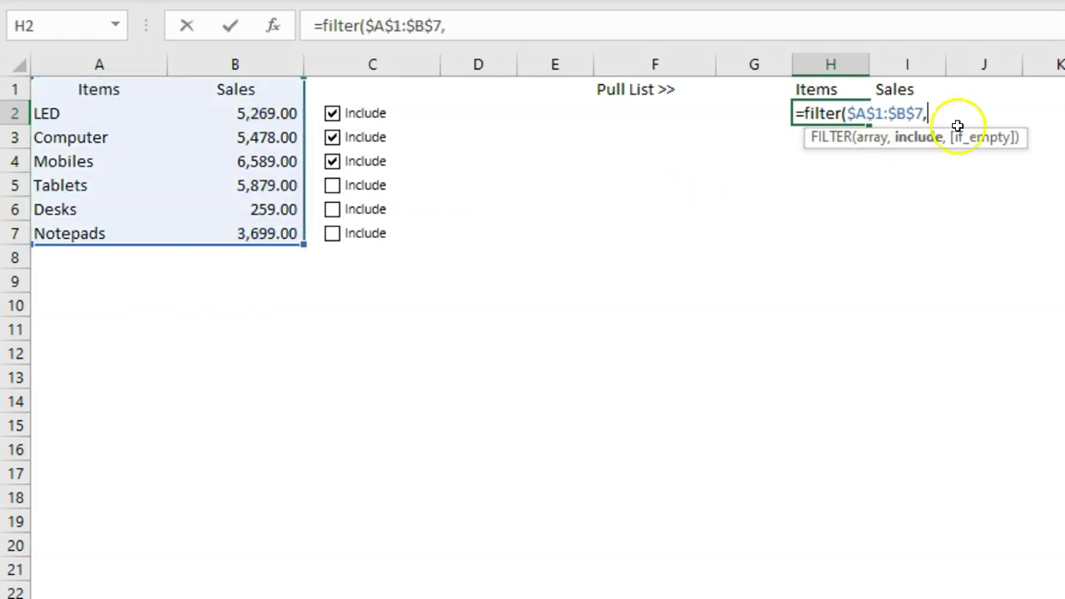
{"action": "left_click_drag", "start_coordinate": [415, 86], "coordinate": [410, 226]}
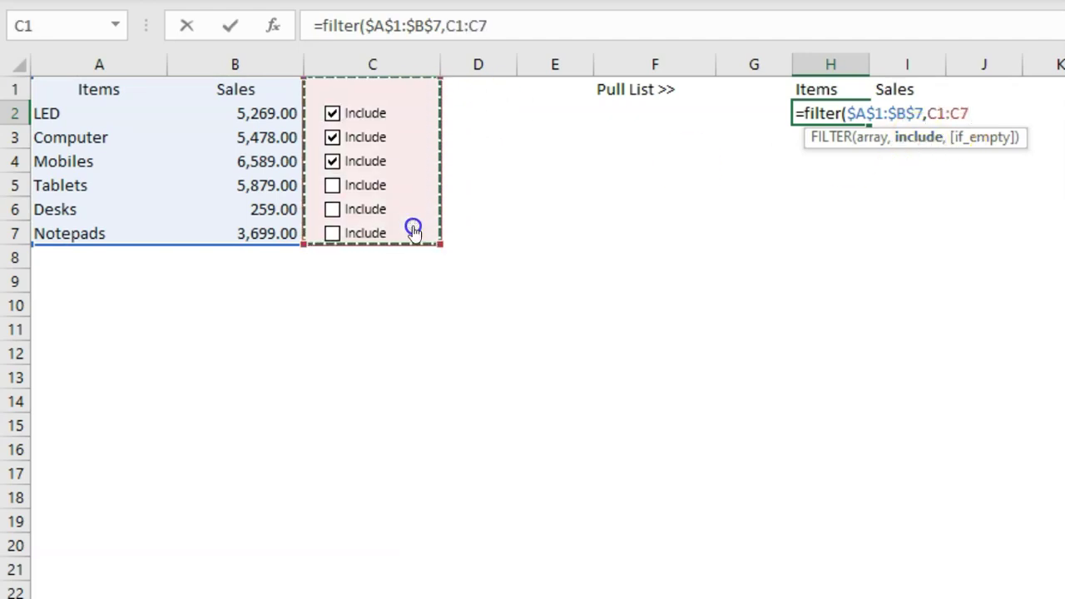
{"action": "left_click", "coordinate": [496, 26]}
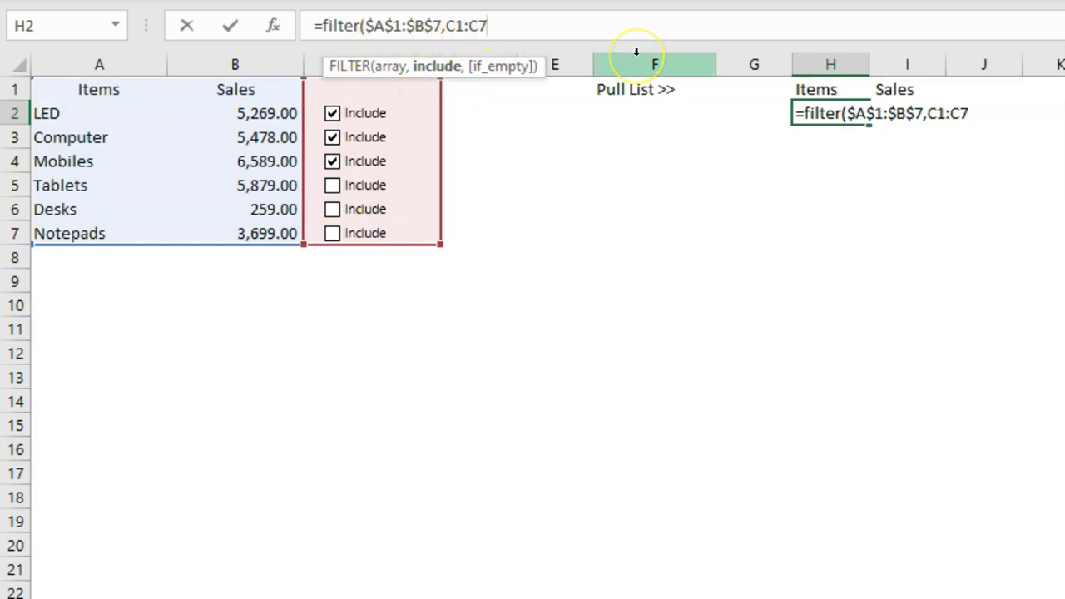
{"action": "key", "text": "F4"}
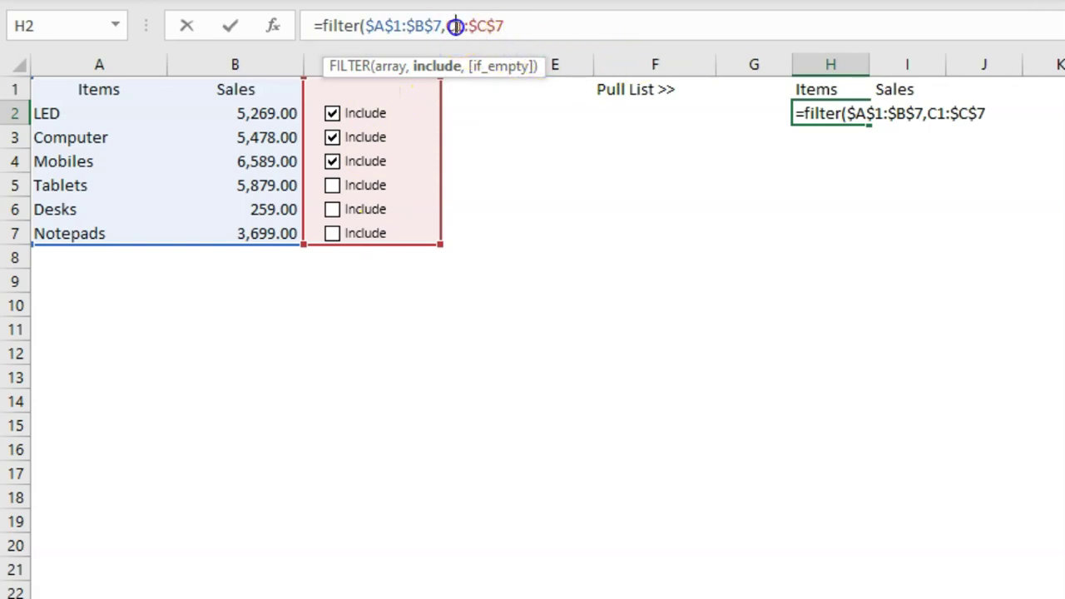
{"action": "key", "text": "F4"}
{"action": "left_click", "coordinate": [541, 26]}
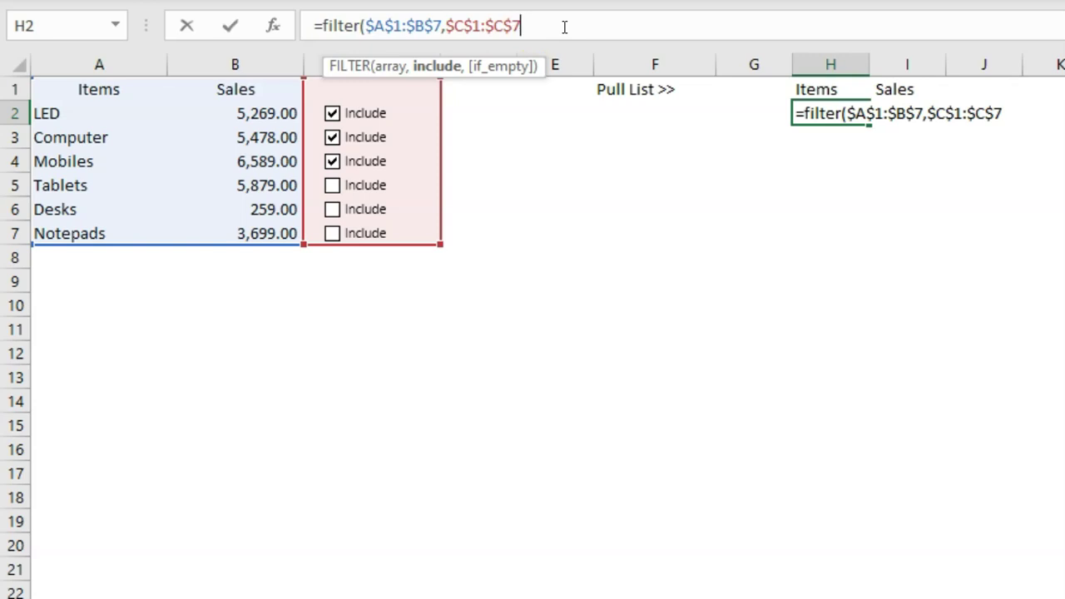
{"action": "type", "text": "=TRUE"}
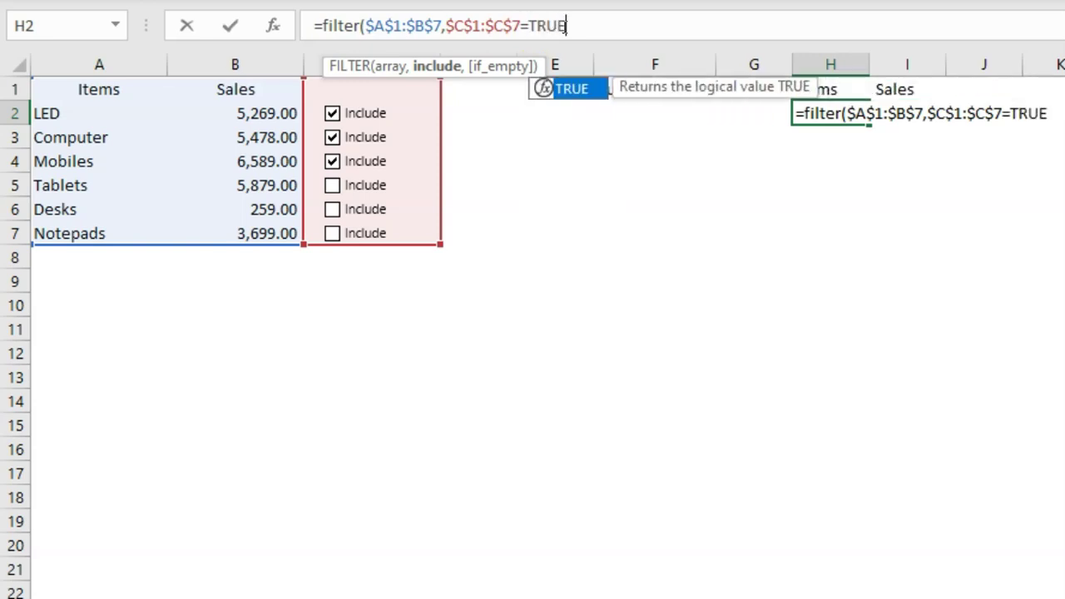
{"action": "type", "text": ")"}
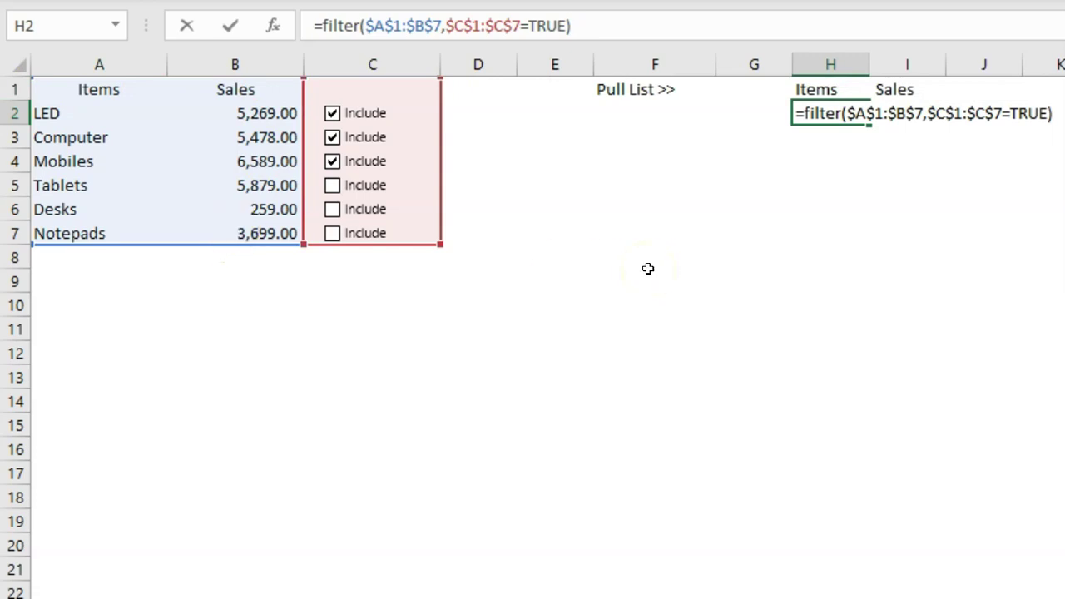
{"action": "key", "text": "Return"}
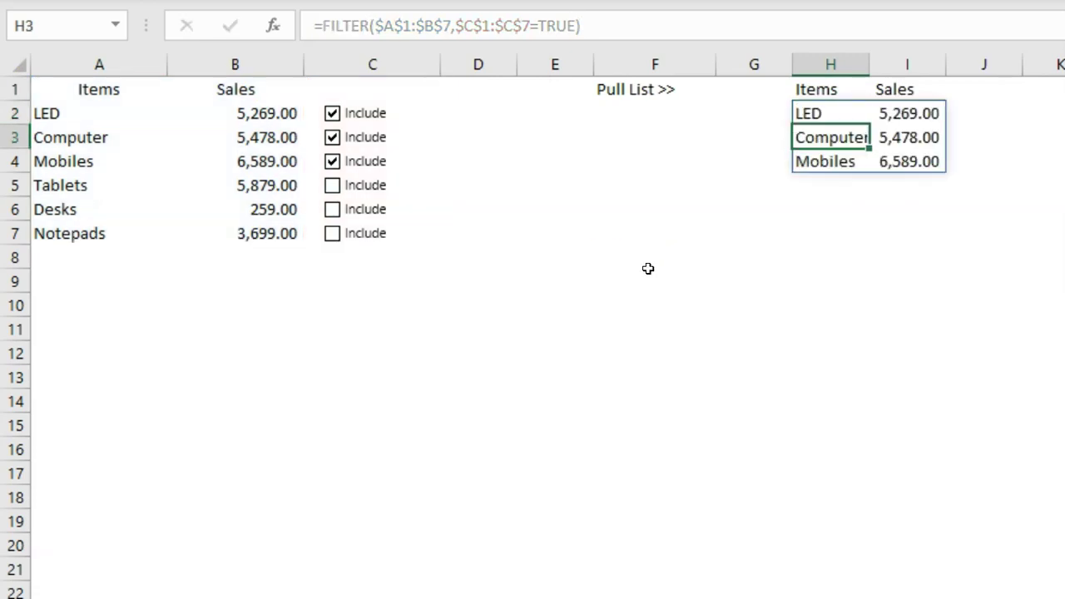
Toggle Tablets and Notepads on and off, then untick Mobiles, Computer and LED so H2 shows #CALC!
{"action": "key", "text": "Up"}
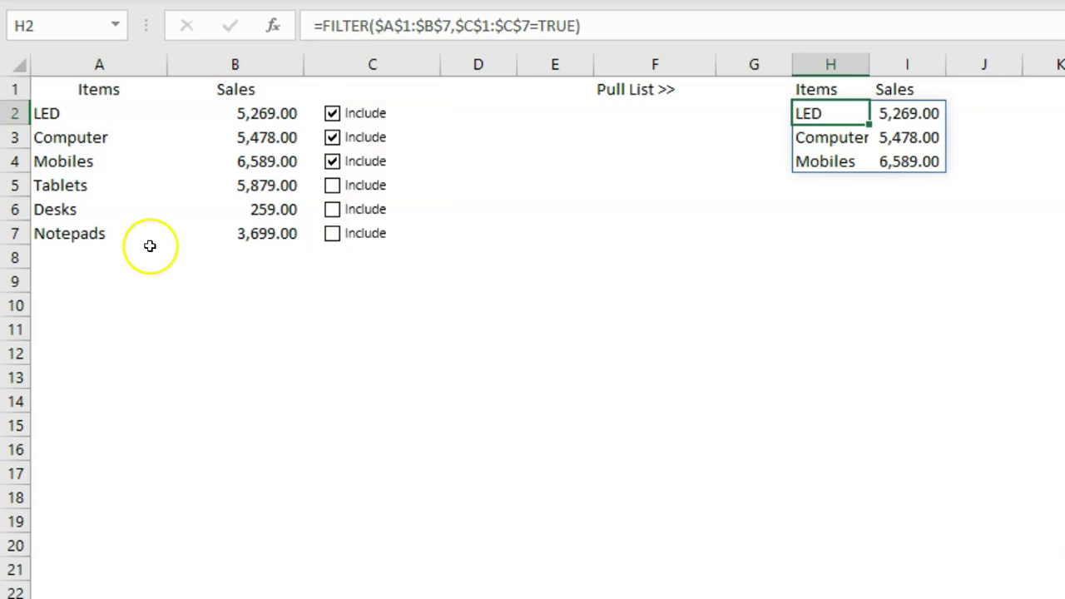
{"action": "left_click", "coordinate": [344, 190]}
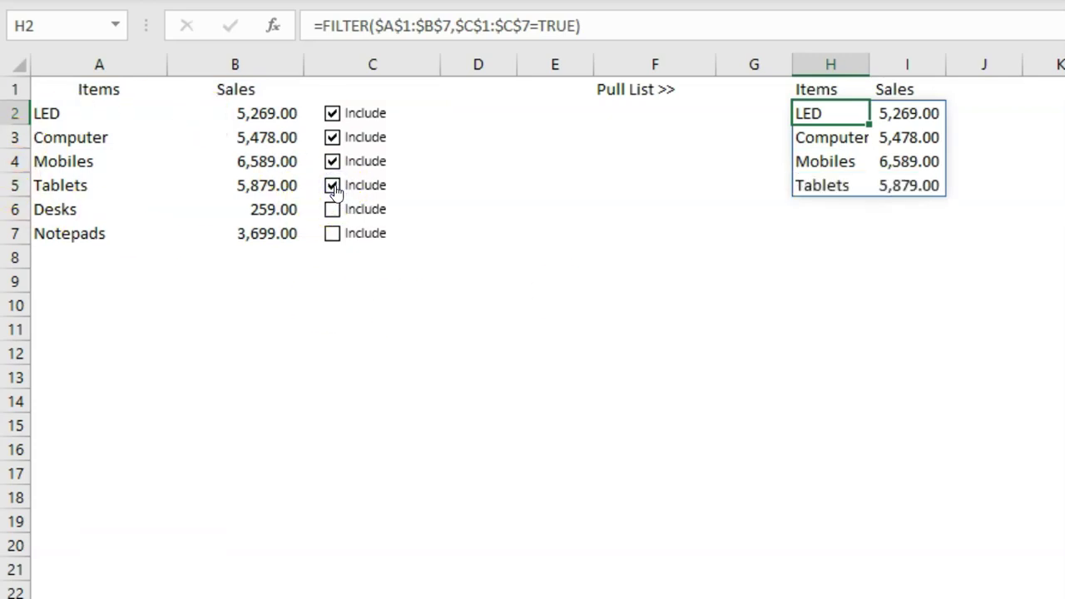
{"action": "left_click", "coordinate": [333, 191]}
{"action": "left_click", "coordinate": [332, 236]}
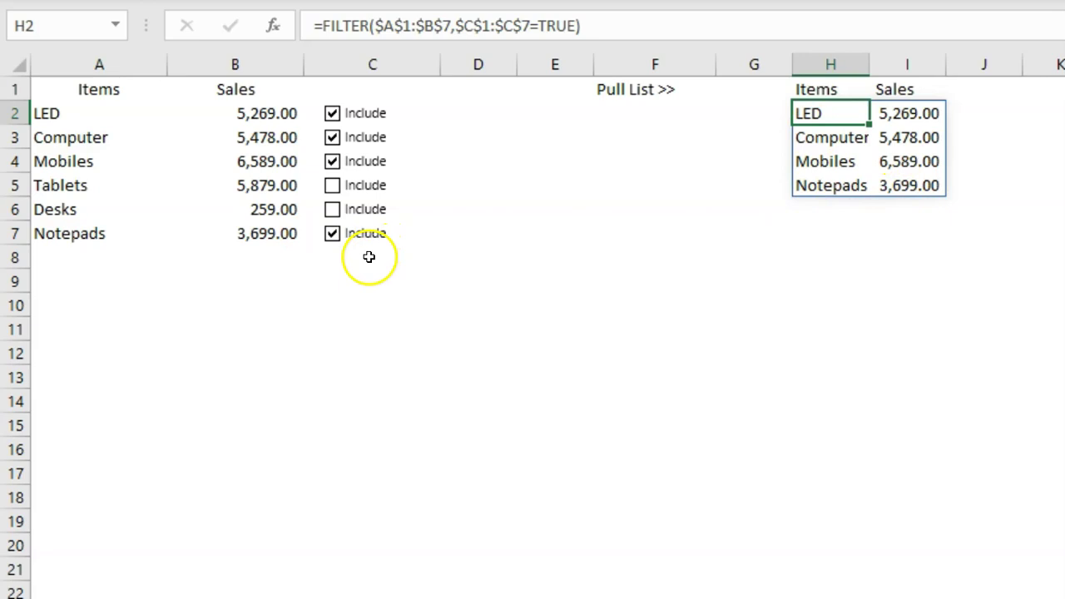
{"action": "left_click", "coordinate": [332, 235]}
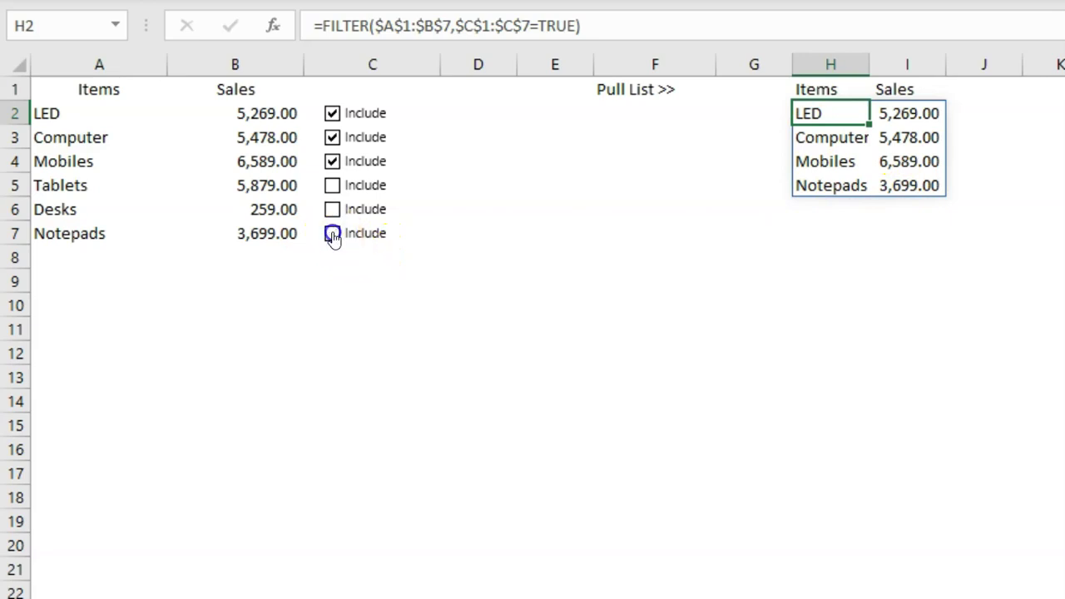
{"action": "left_click", "coordinate": [332, 161]}
{"action": "left_click", "coordinate": [332, 138]}
{"action": "left_click", "coordinate": [332, 113]}
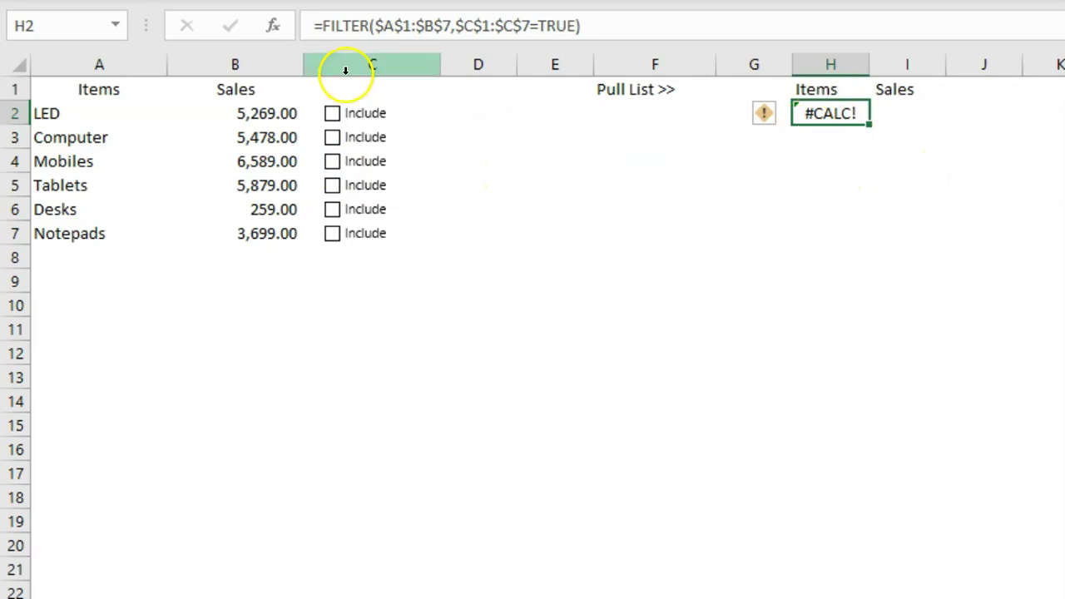
Wrap H2's FILTER formula in IFERROR with the fallback text "Nothing is Selected"
{"action": "left_click", "coordinate": [322, 26]}
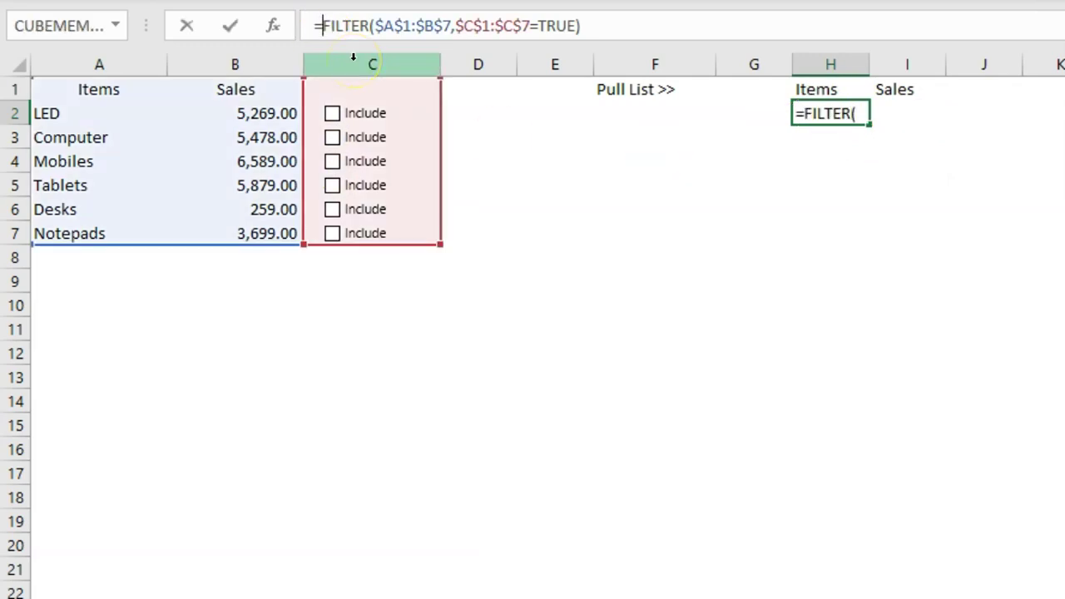
{"action": "type", "text": "iferror"}
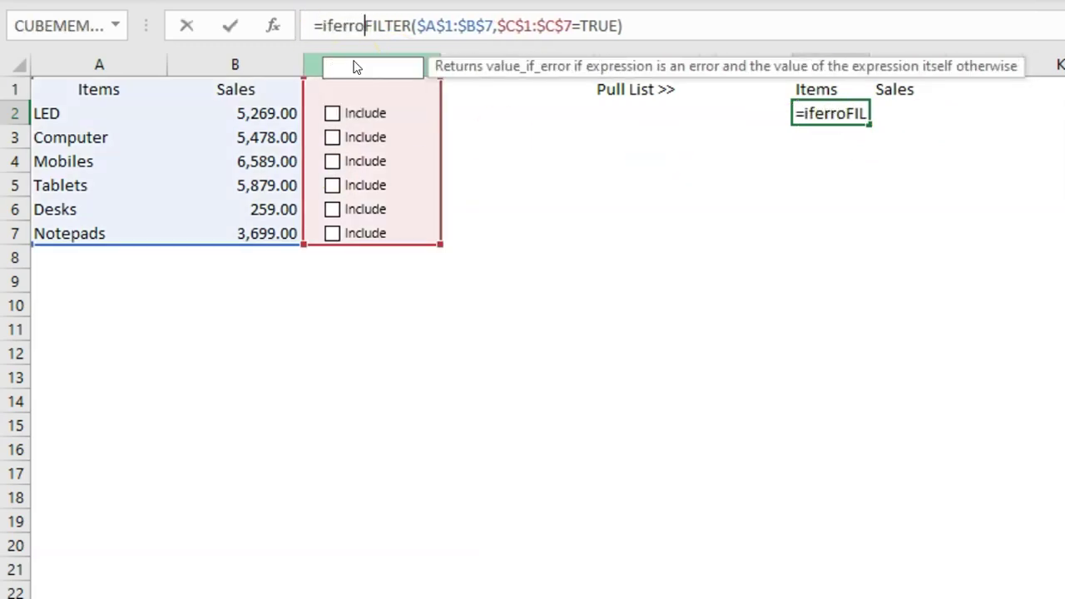
{"action": "type", "text": "("}
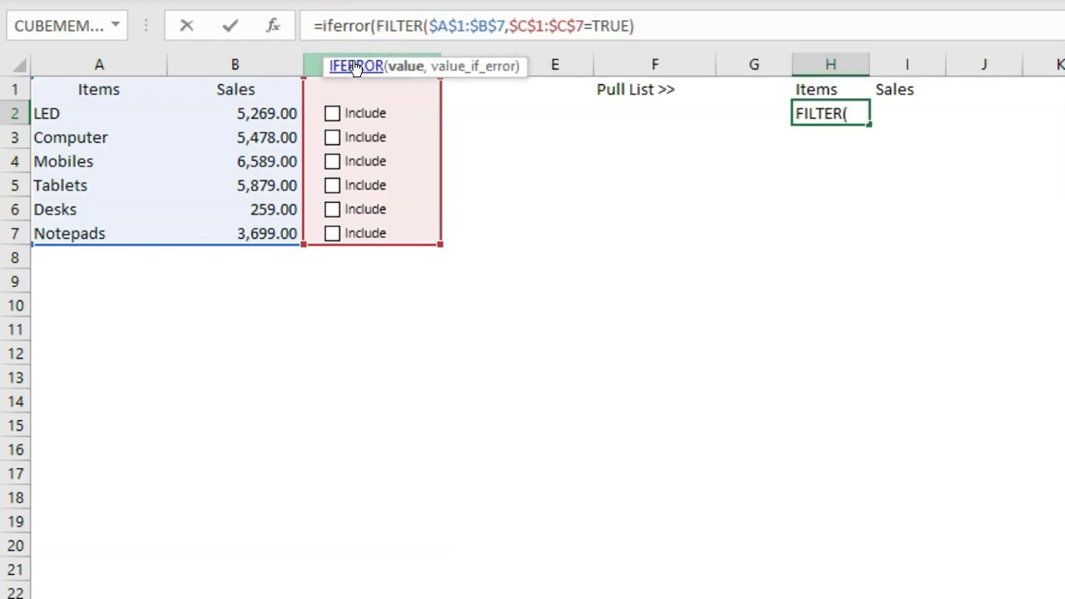
{"action": "left_click", "coordinate": [704, 30]}
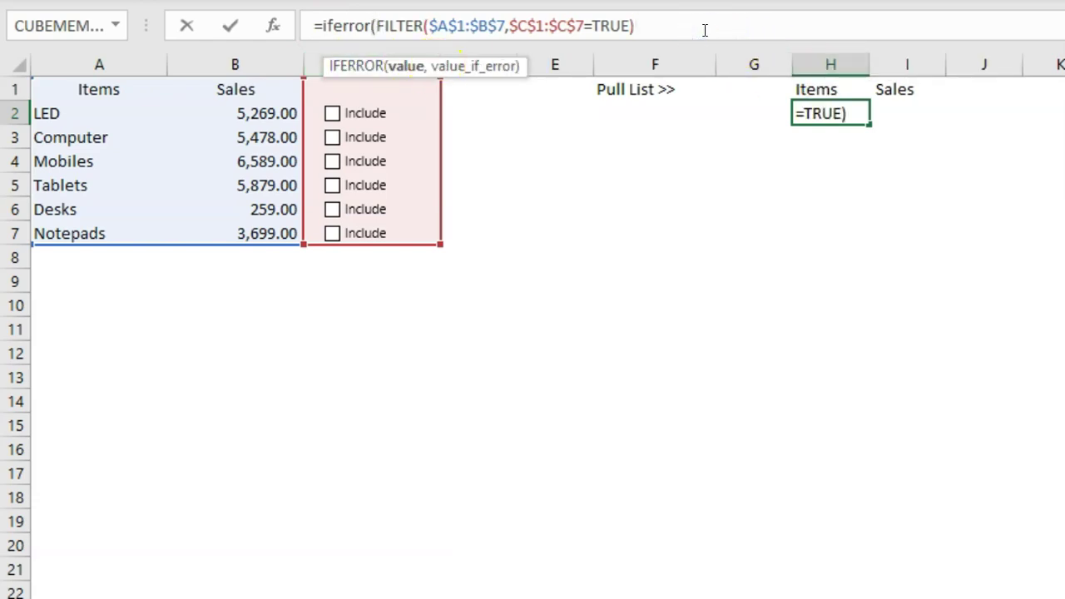
{"action": "type", "text": ","}
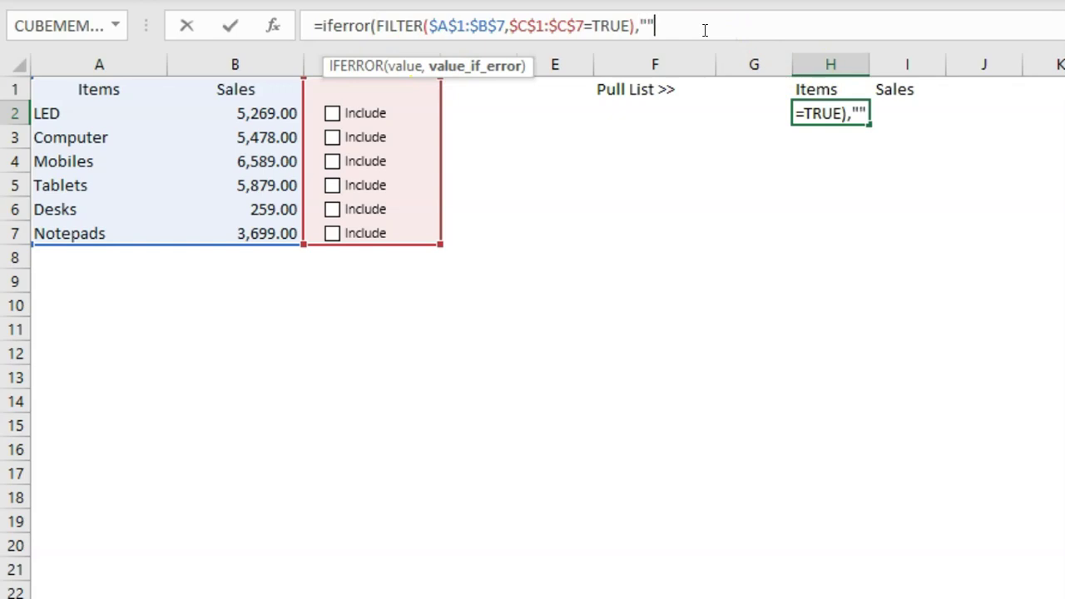
{"action": "type", "text": "\"\")"}
{"action": "key", "text": "Return"}
{"action": "key", "text": "Up"}
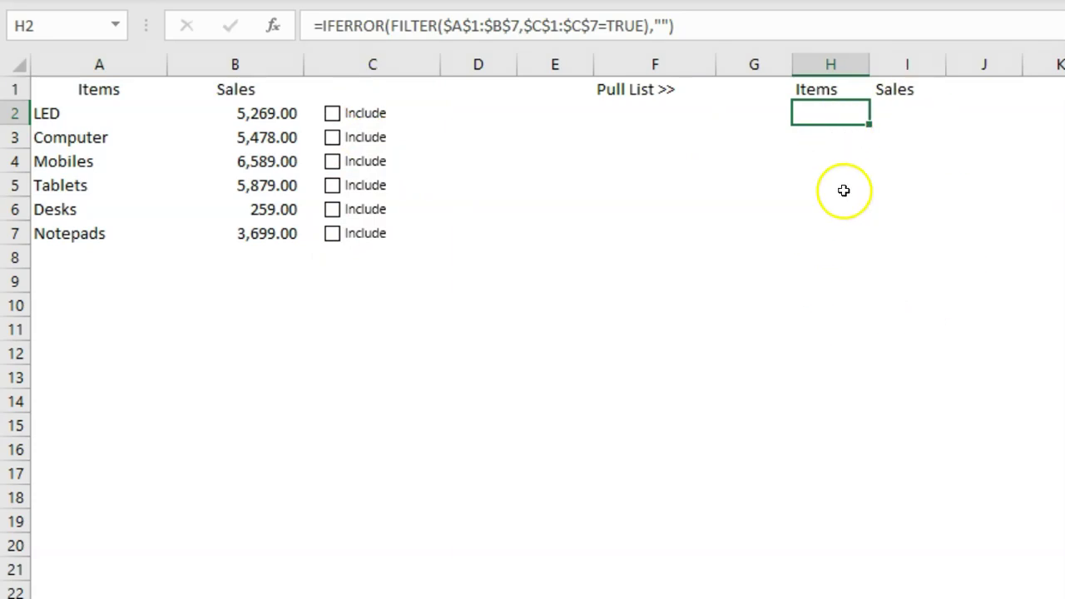
{"action": "left_click", "coordinate": [663, 23]}
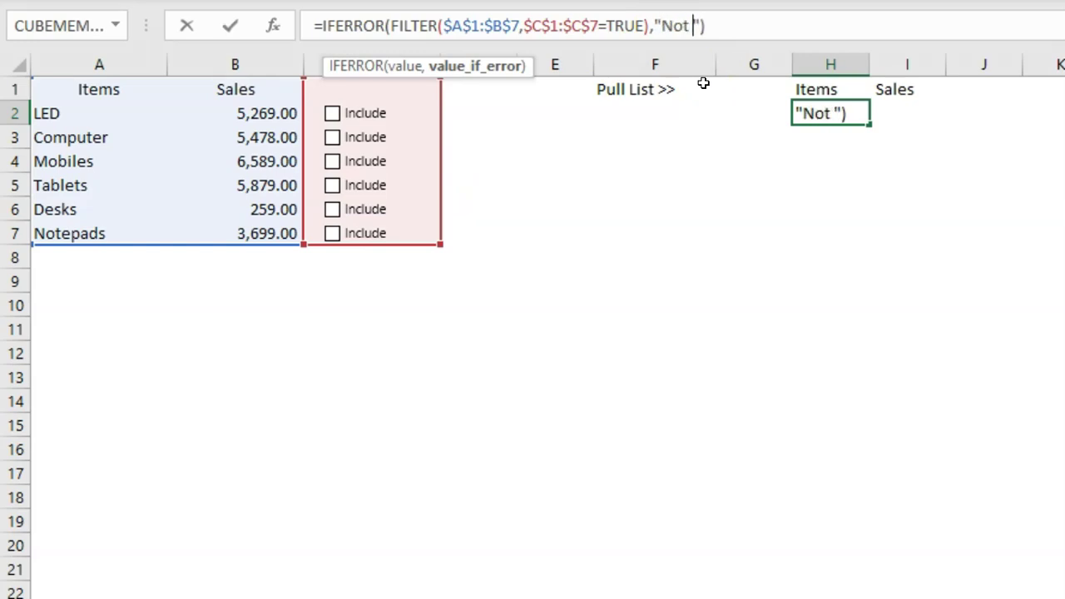
{"action": "type", "text": "Nothing is Selected"}
{"action": "key", "text": "Return"}
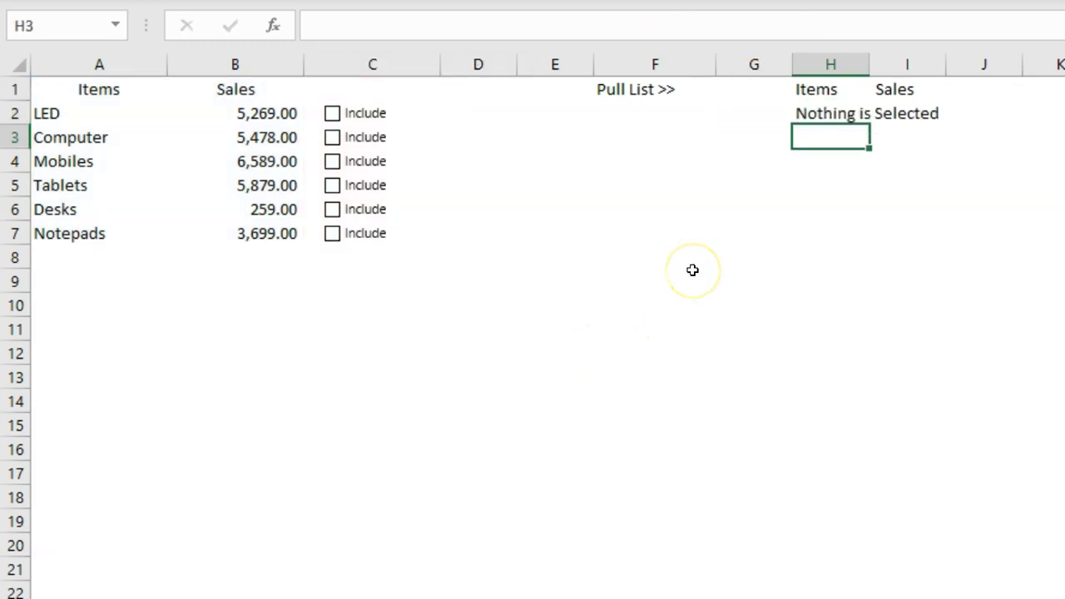
Tick the Include boxes for LED, Mobiles and Tablets to bring them into the list
{"action": "left_click", "coordinate": [332, 113]}
{"action": "left_click", "coordinate": [332, 163]}
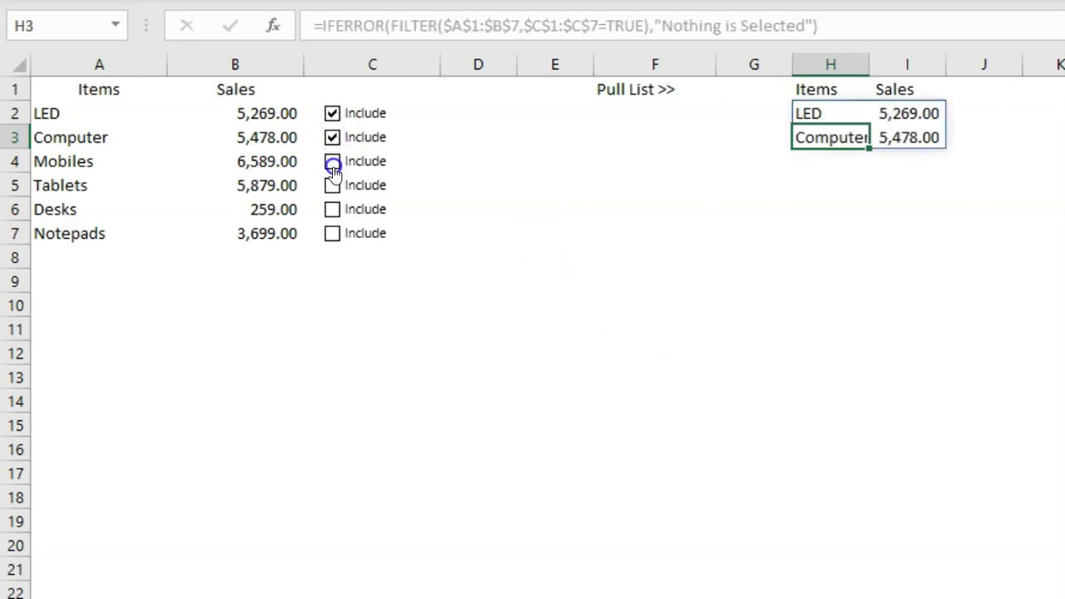
{"action": "left_click", "coordinate": [332, 184]}
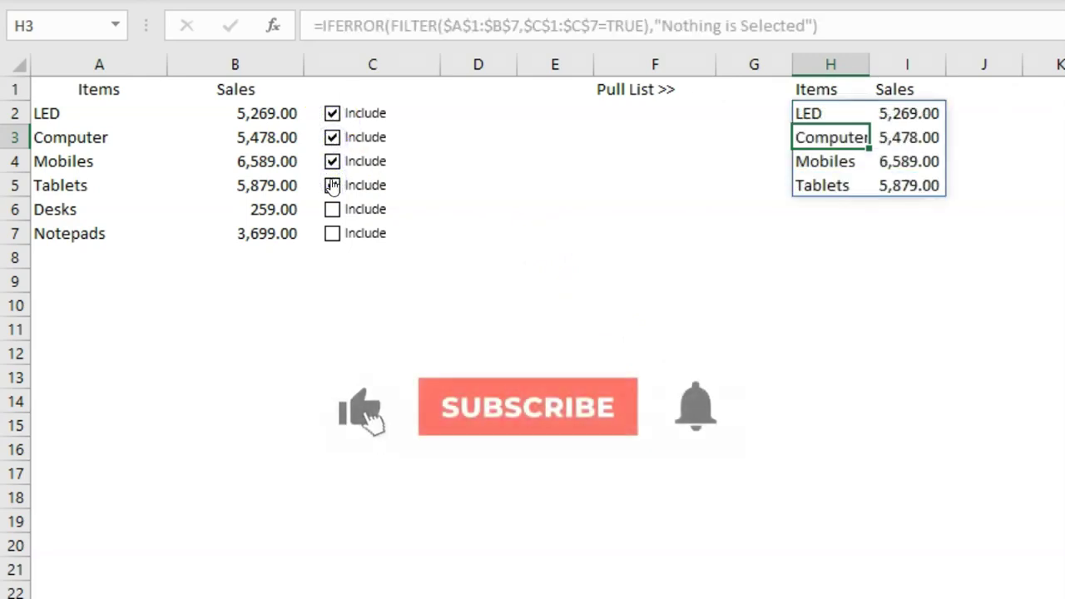